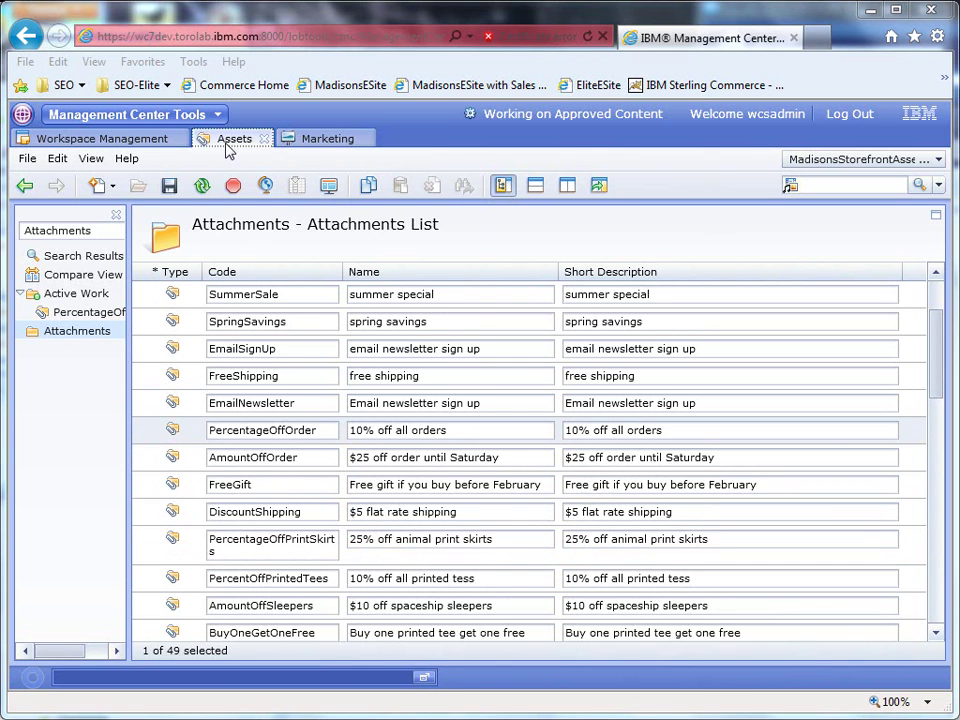
- Browse the image files in MadisonsStorefront > Attachment, then return the explorer to Attachments
left_click(60, 231)
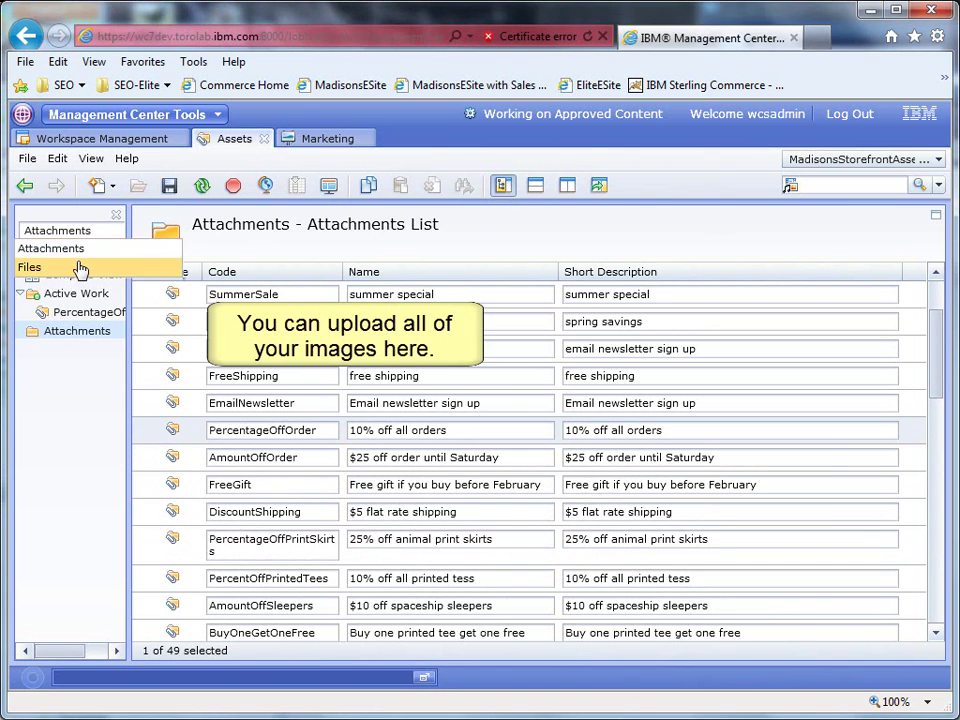
left_click(79, 270)
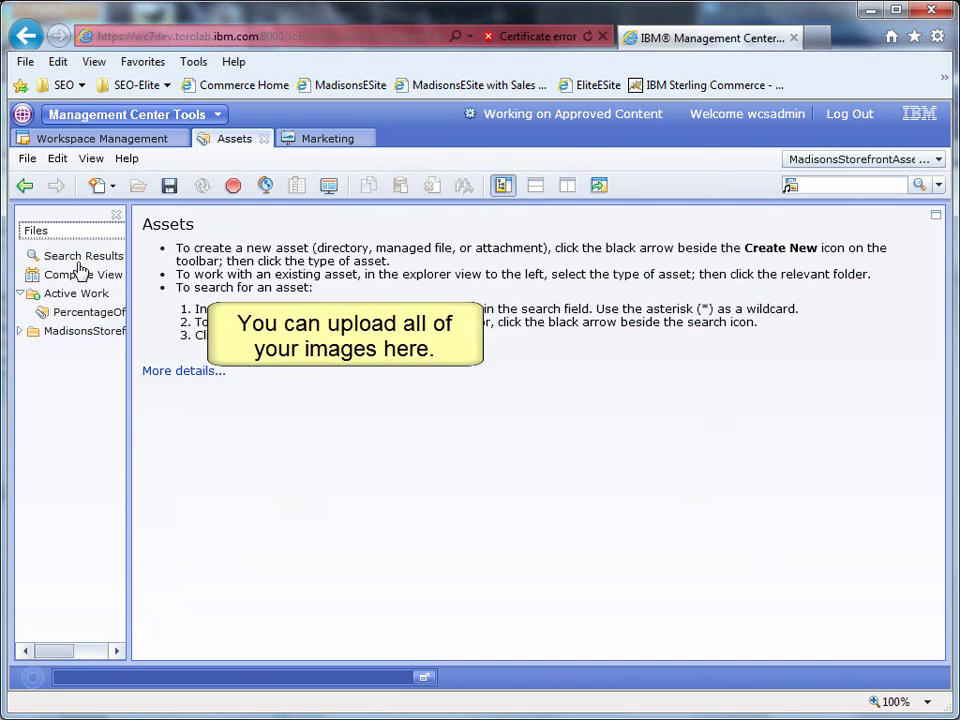
left_click(60, 332)
left_click(20, 331)
left_click(62, 351)
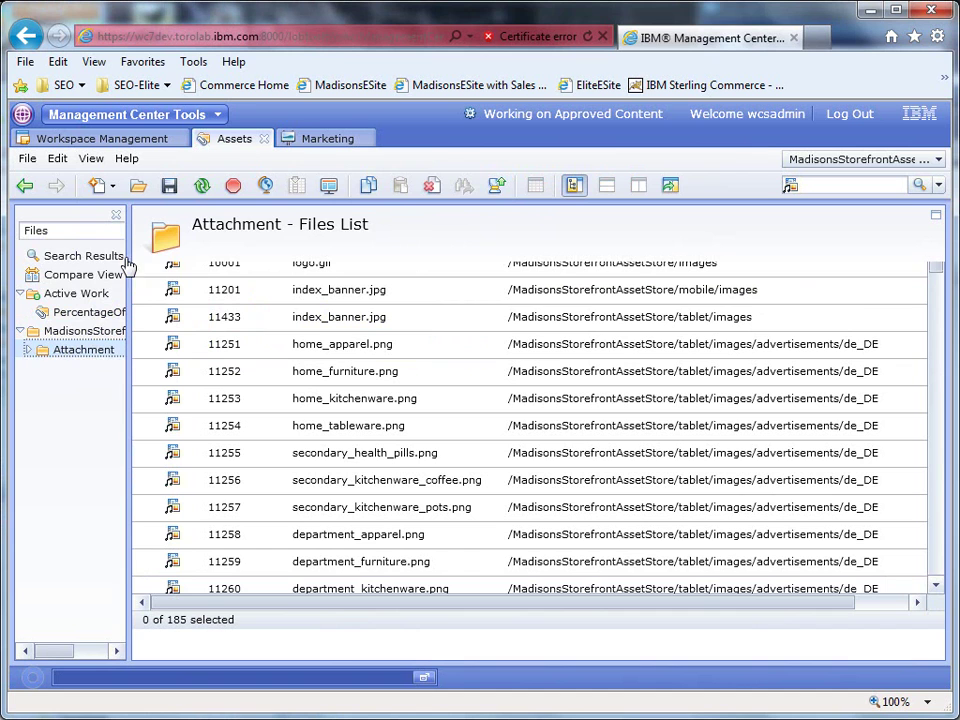
left_click(98, 233)
left_click(73, 250)
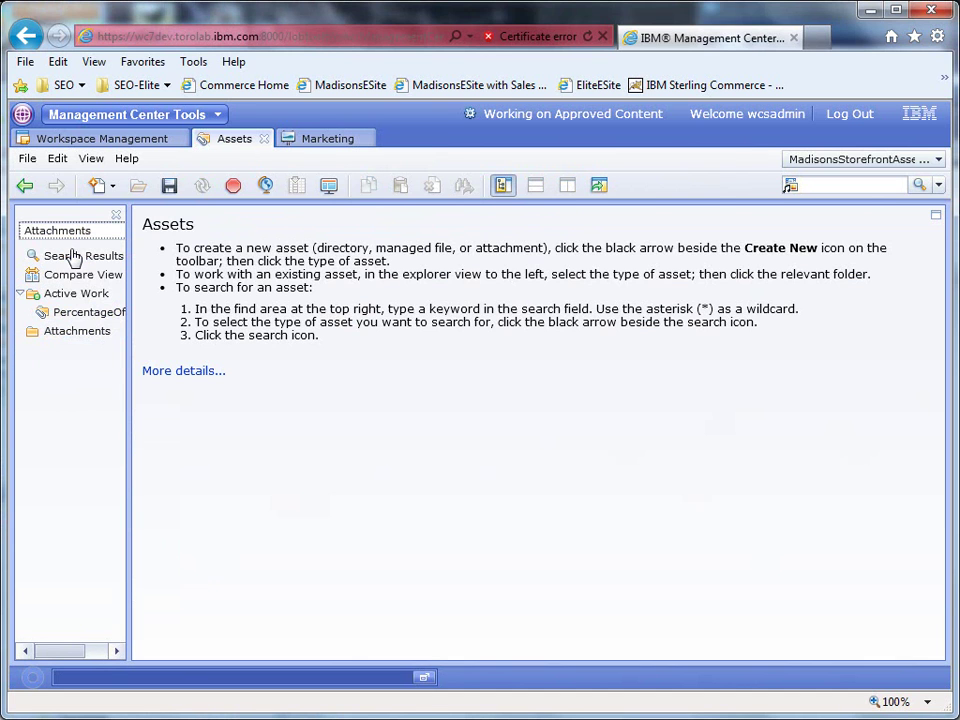
- Open PercentageOffOrder and view the language columns of its Files or URLs table
left_click(75, 333)
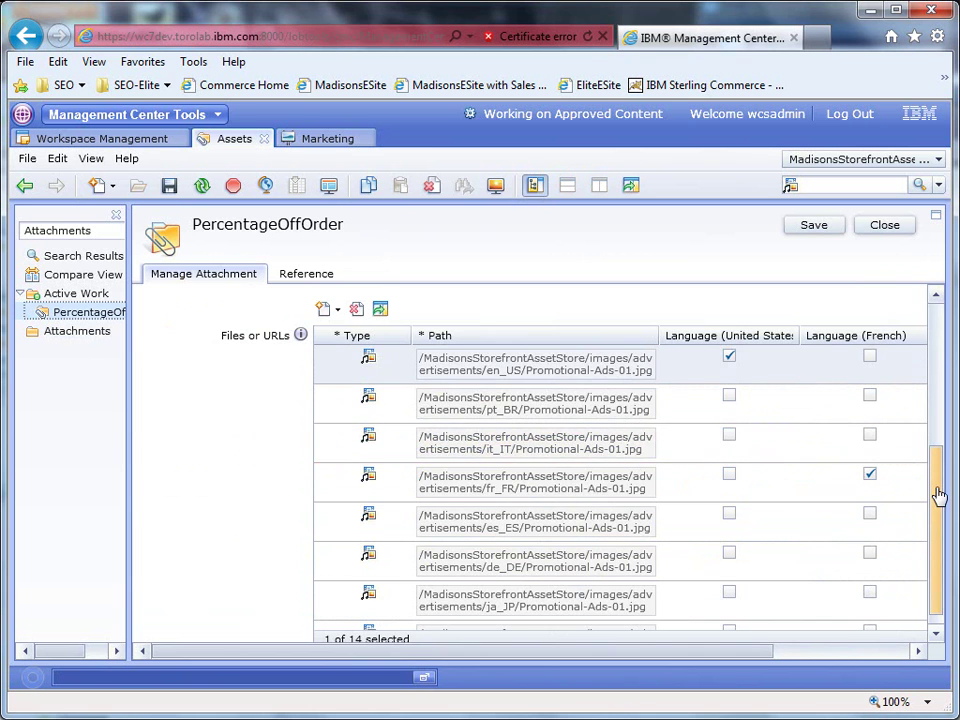
left_click_drag(936, 497, 945, 356)
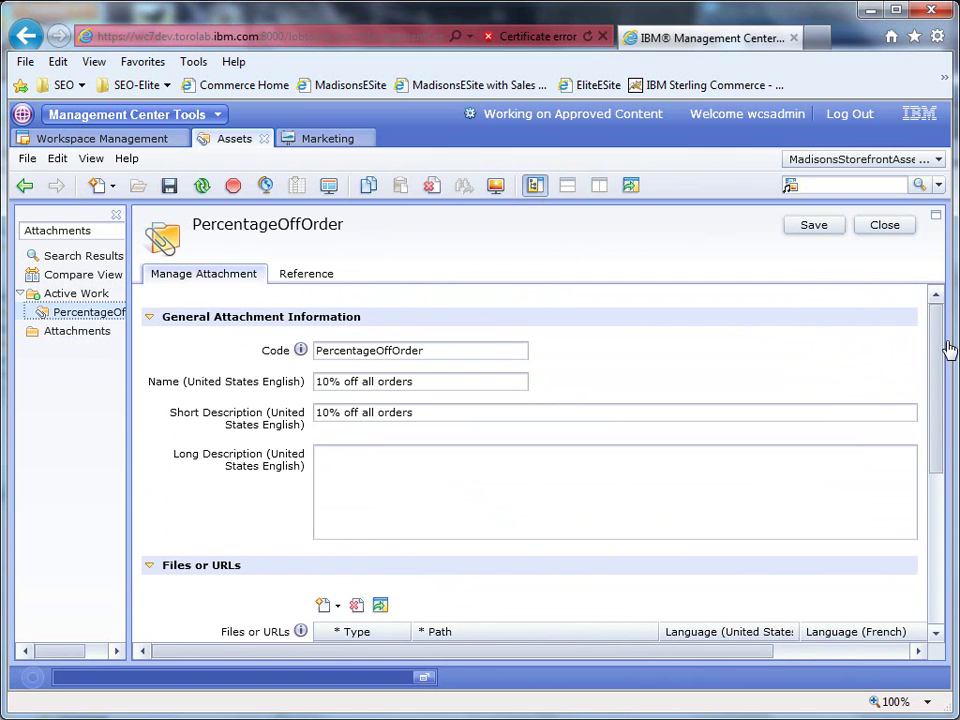
left_click_drag(948, 348, 945, 489)
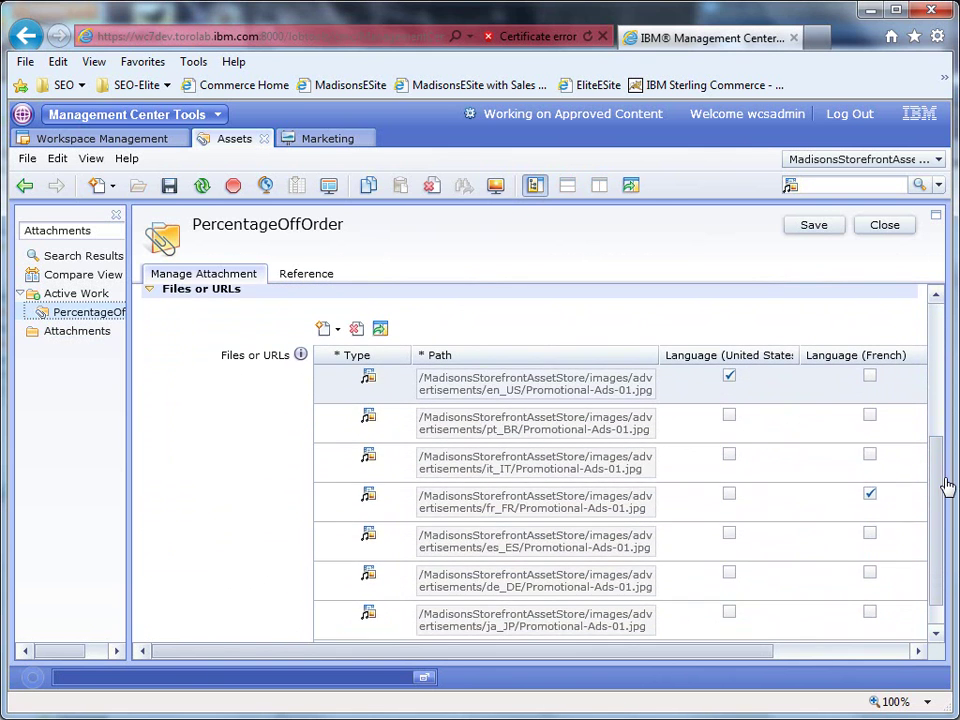
left_click_drag(638, 656, 767, 664)
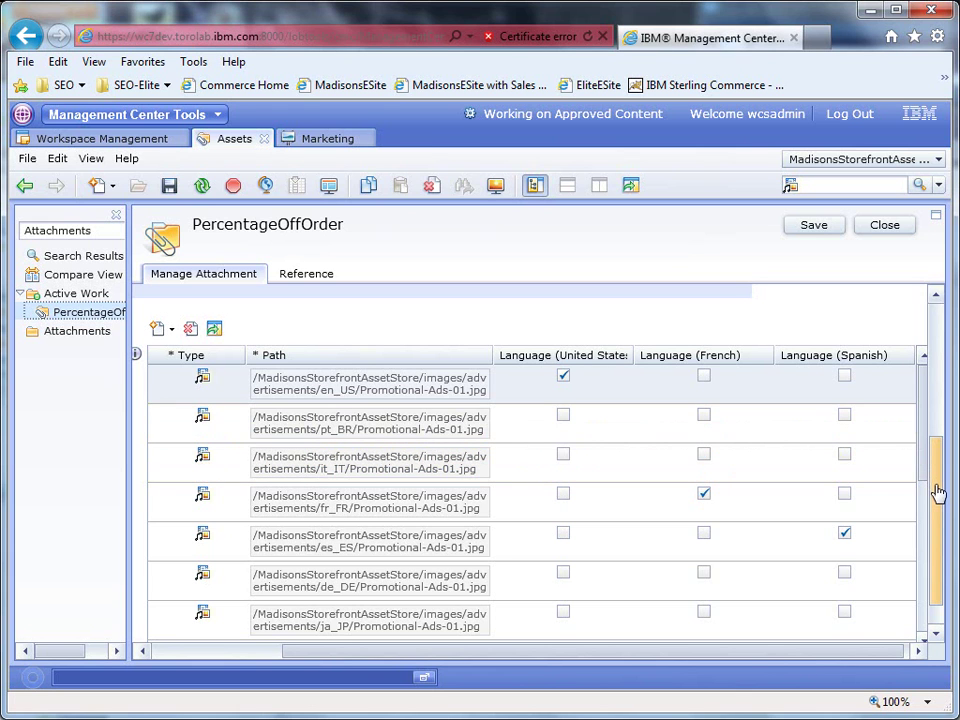
right_click(216, 396)
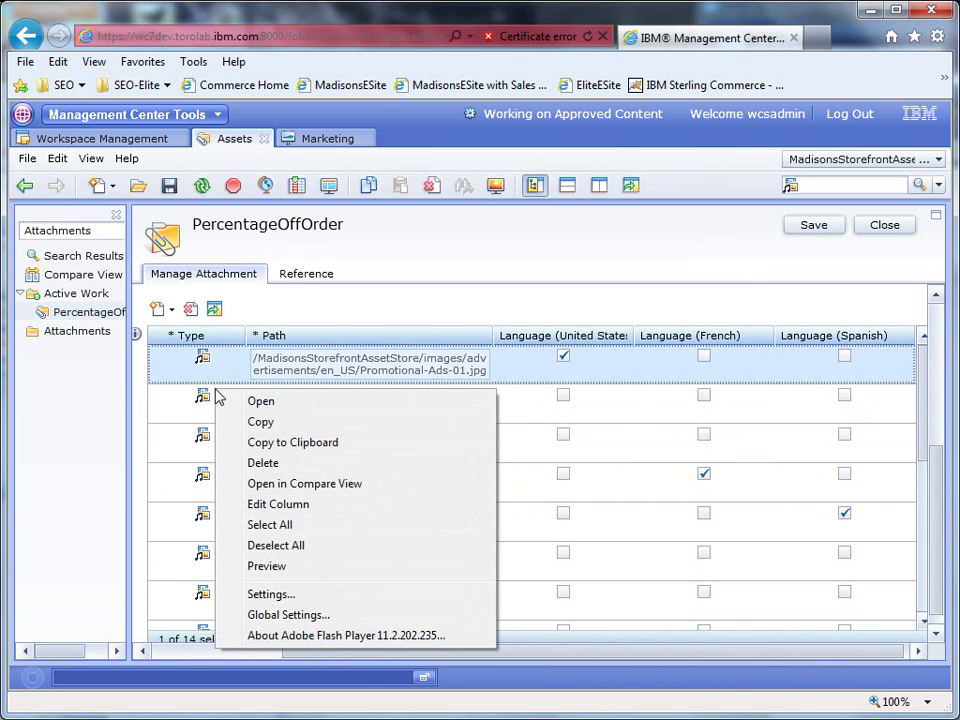
left_click(301, 568)
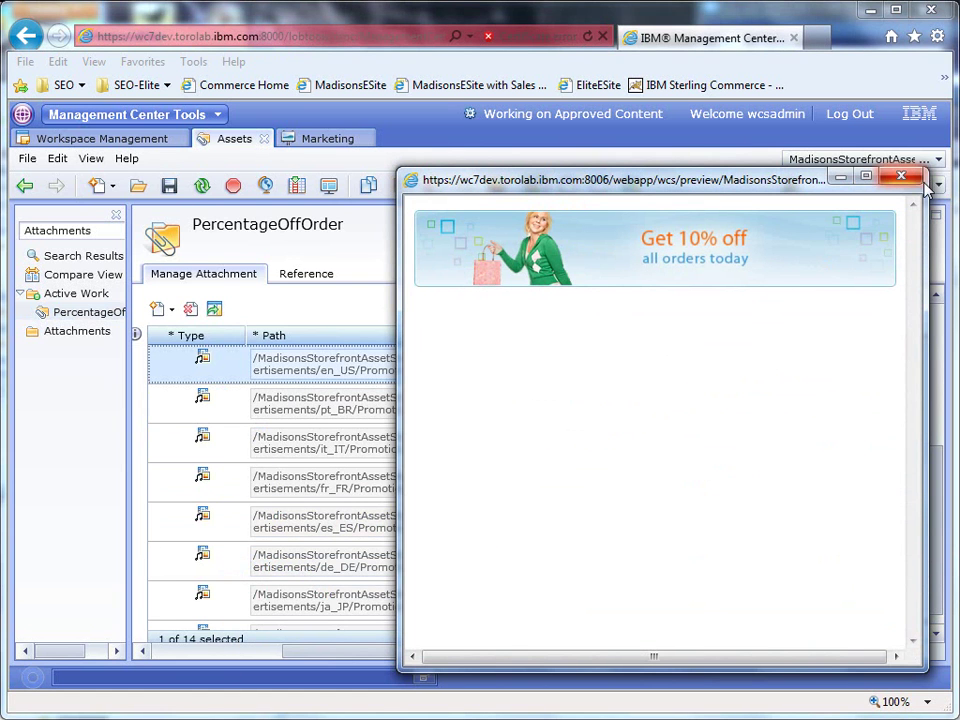
left_click(912, 180)
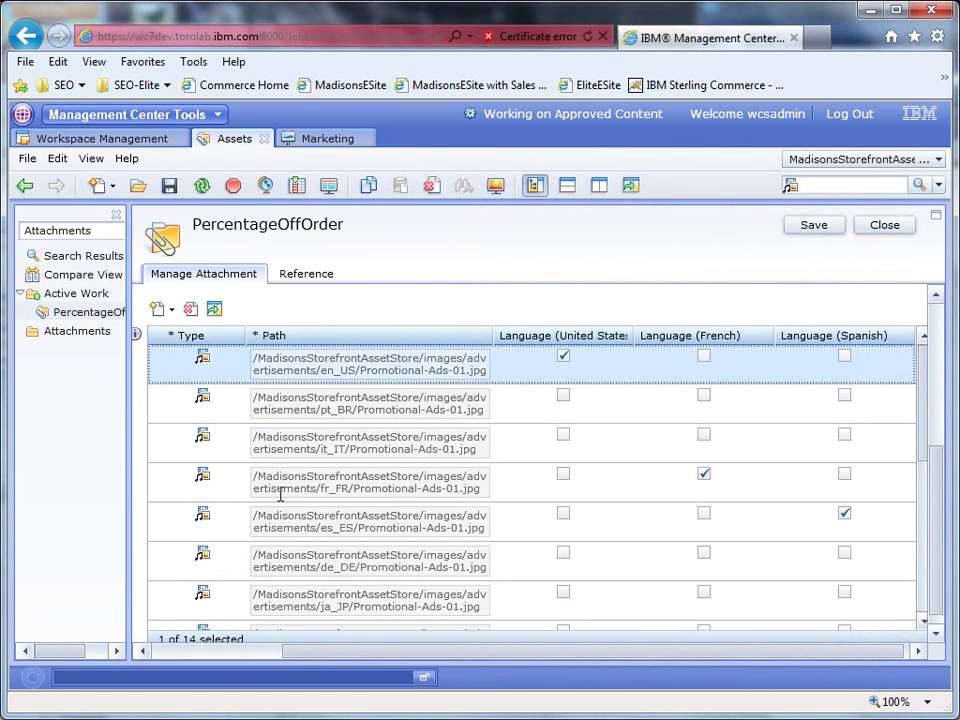
left_click(216, 501)
right_click(216, 501)
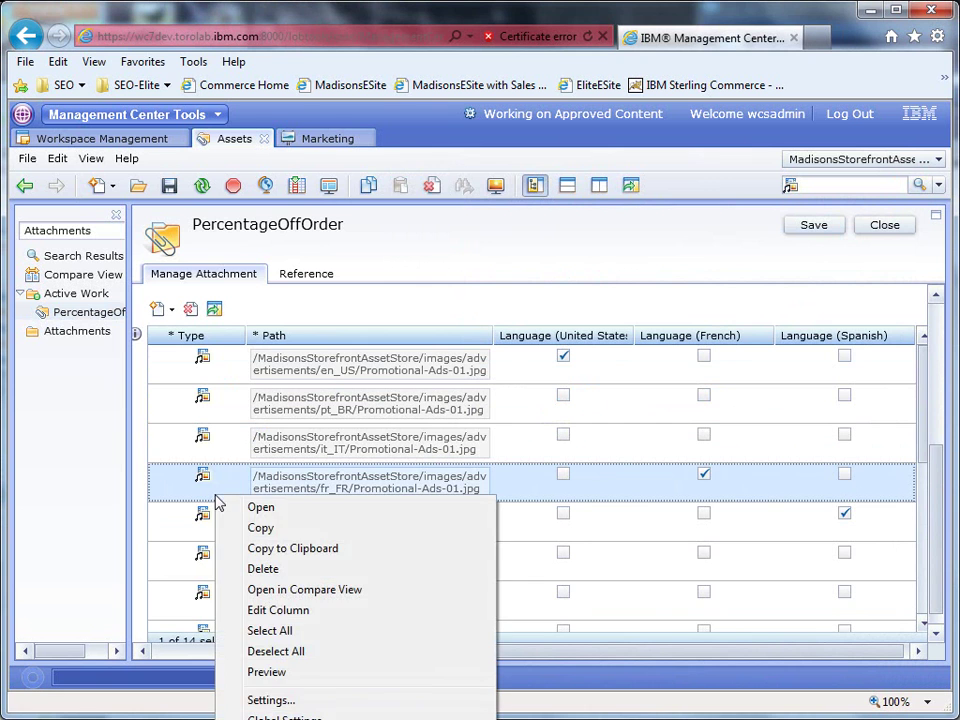
left_click(345, 673)
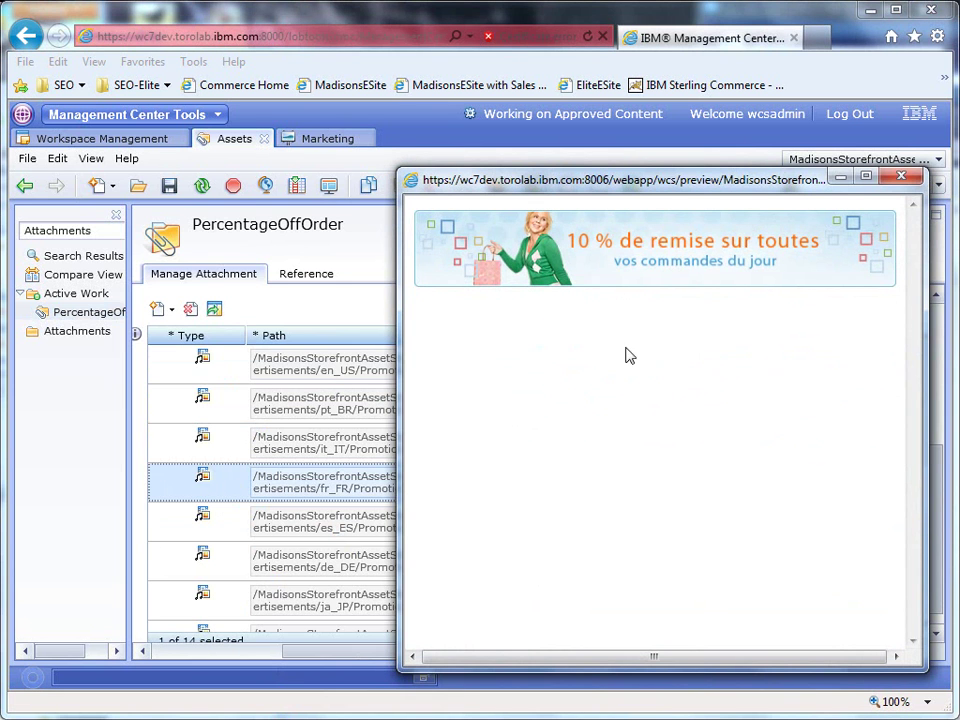
left_click(900, 178)
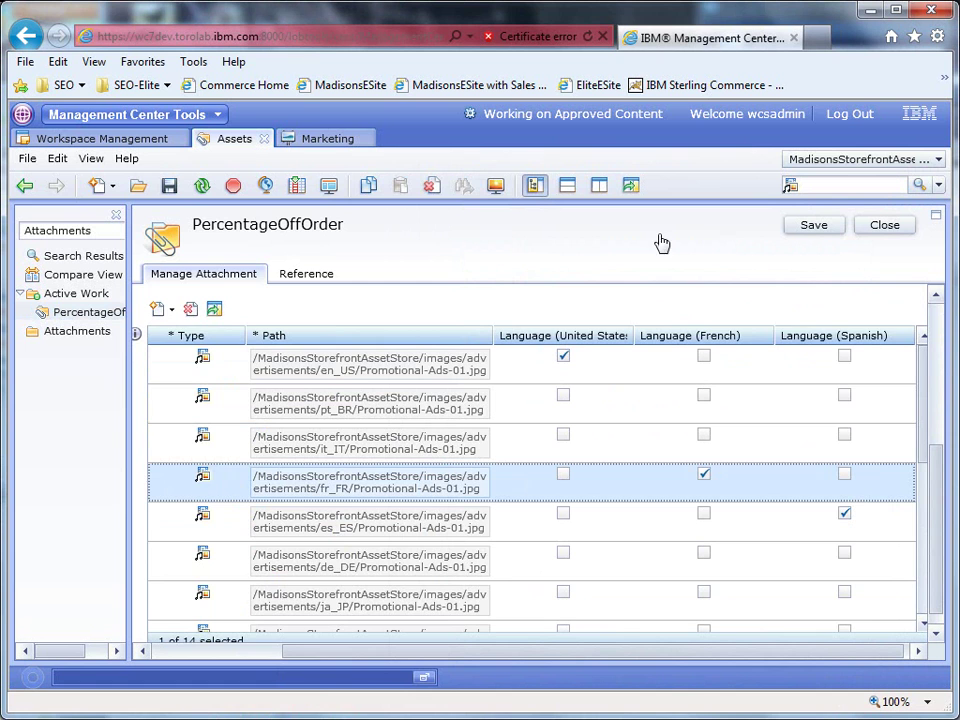
left_click(941, 327)
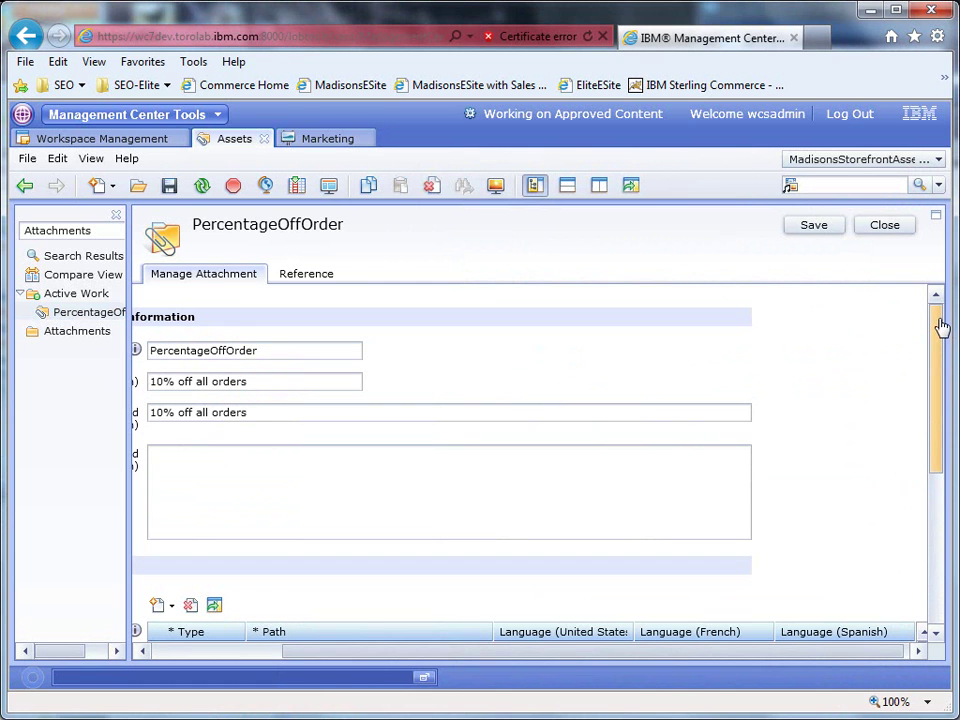
left_click(256, 651)
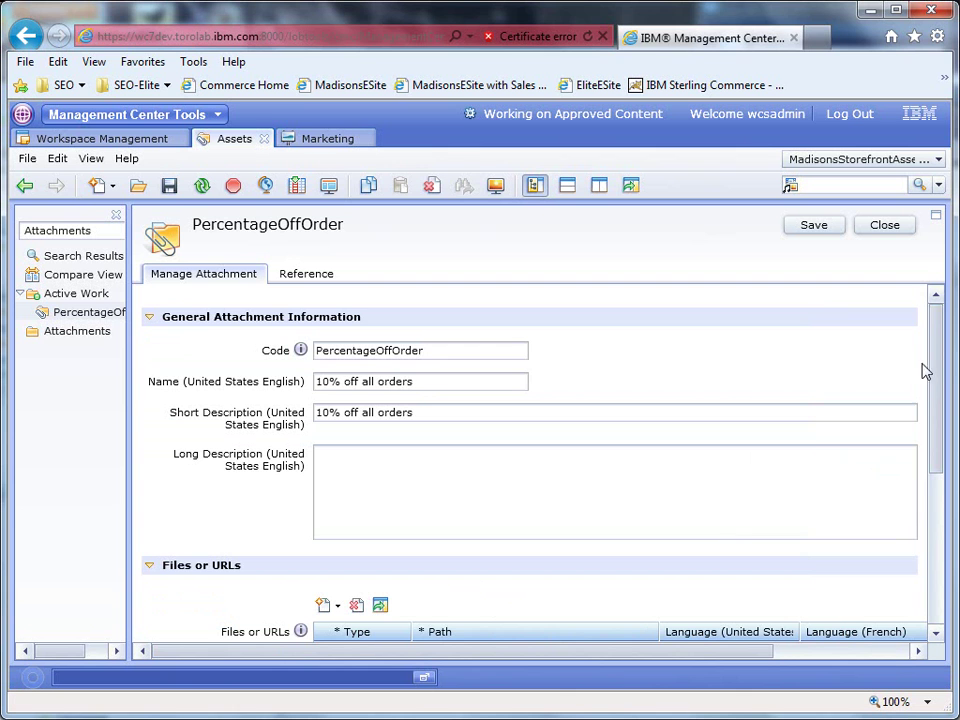
mouse_move(941, 347)
left_mouse_down()
mouse_move(941, 497)
mouse_move(936, 326)
left_mouse_up()
double_click(383, 351)
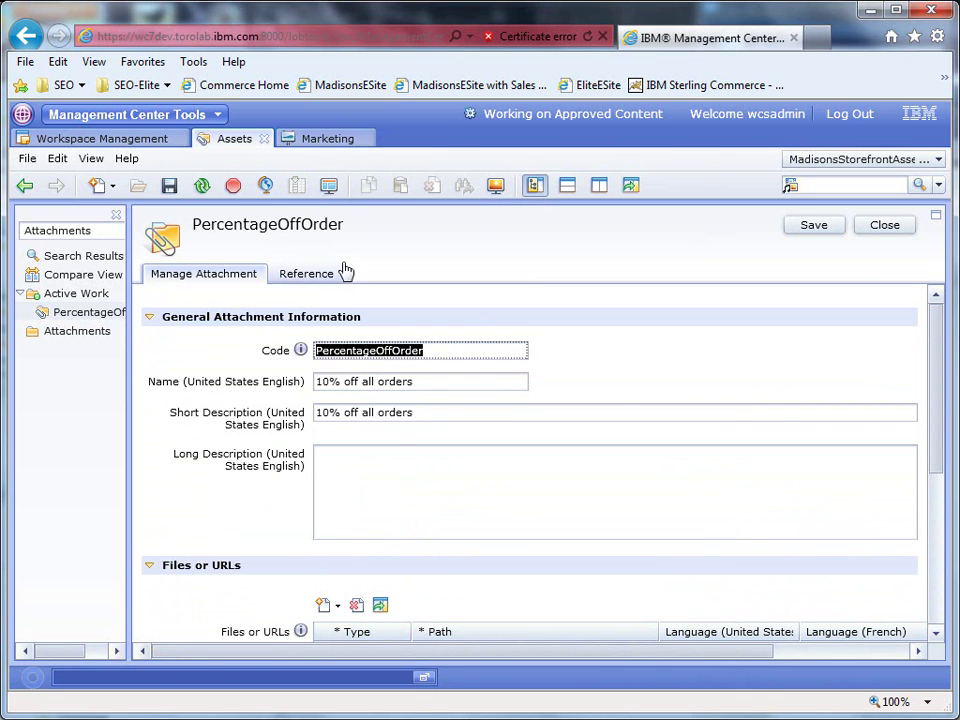
- Open the PercentageOffOrder marketing content and keep its link click action as No click action
left_click(310, 146)
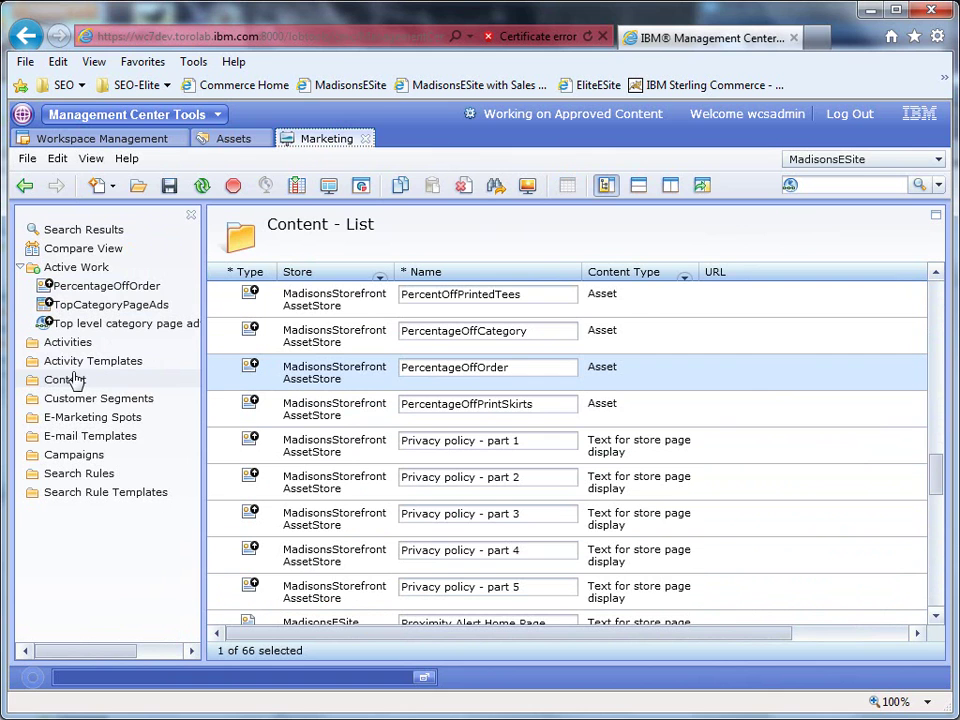
double_click(297, 388)
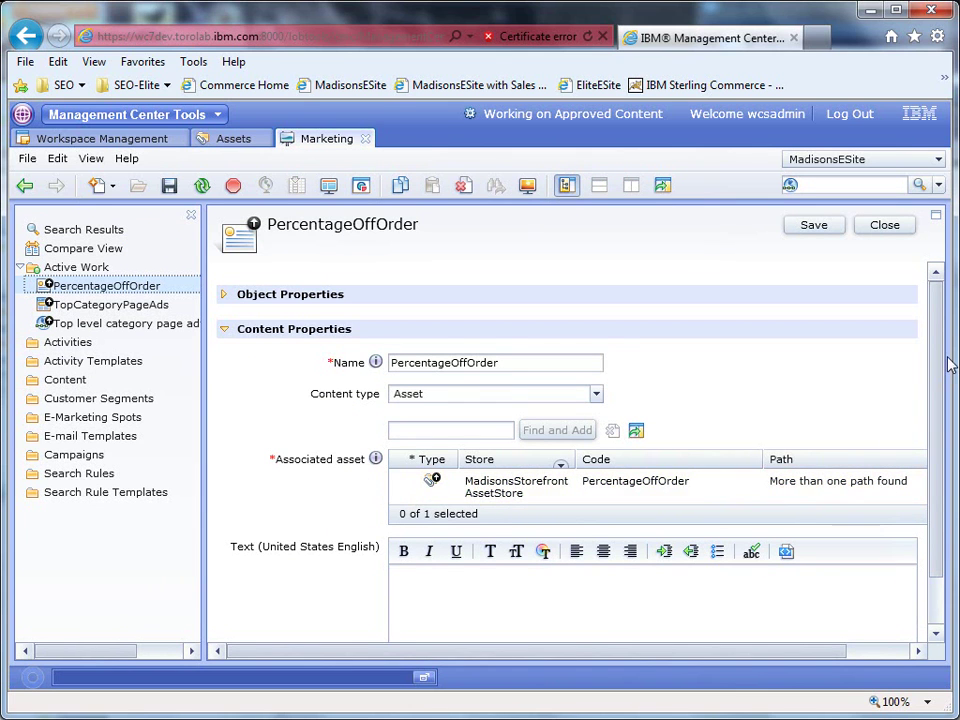
left_click_drag(940, 362, 953, 506)
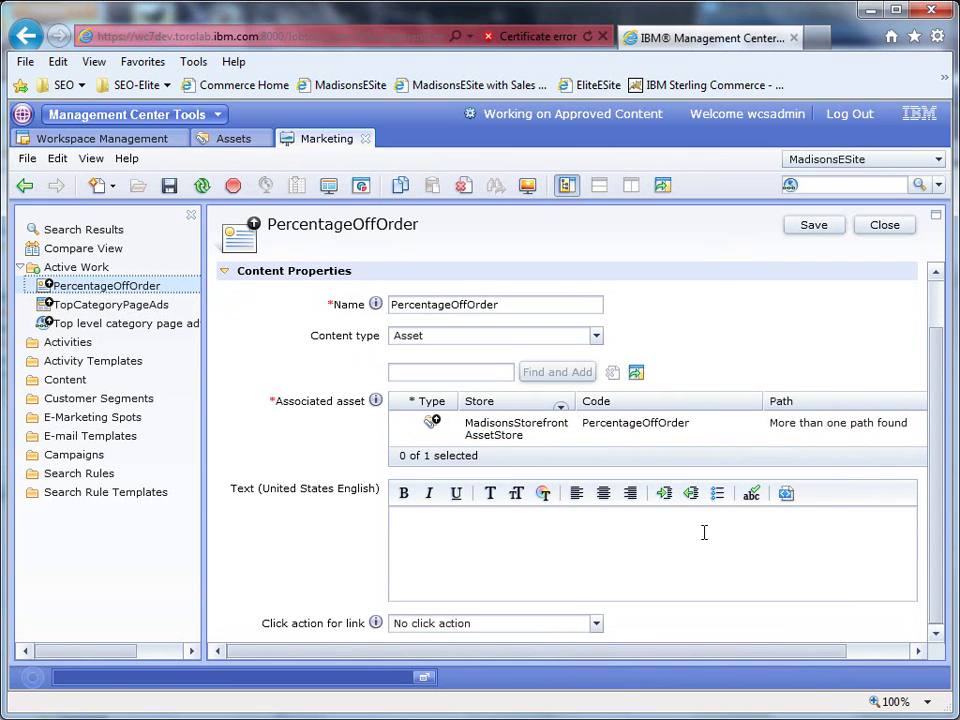
left_click(597, 624)
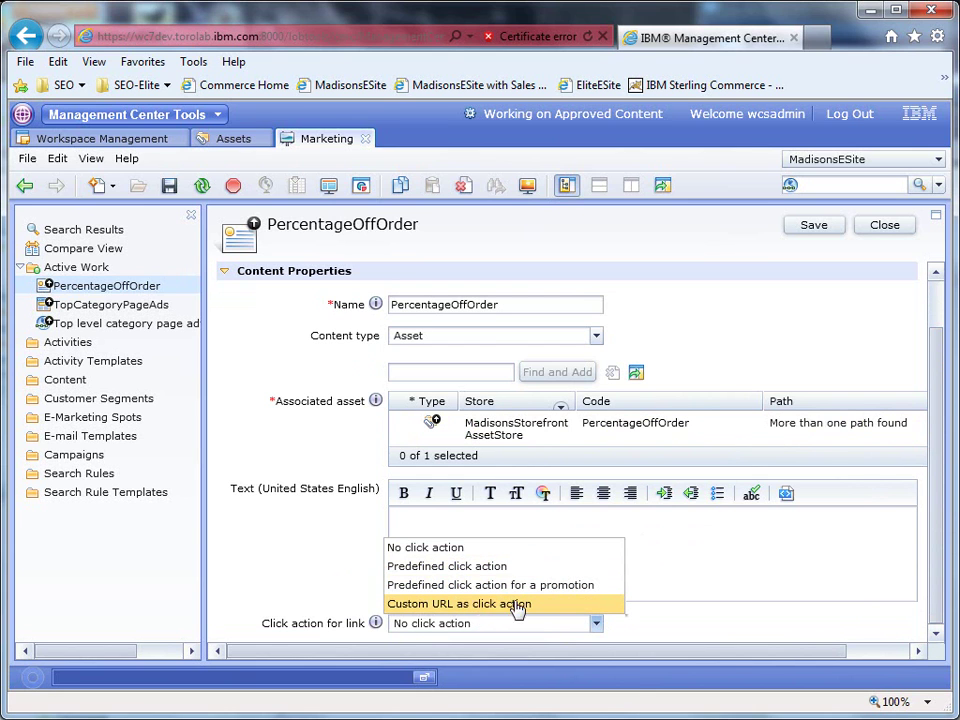
left_click(688, 625)
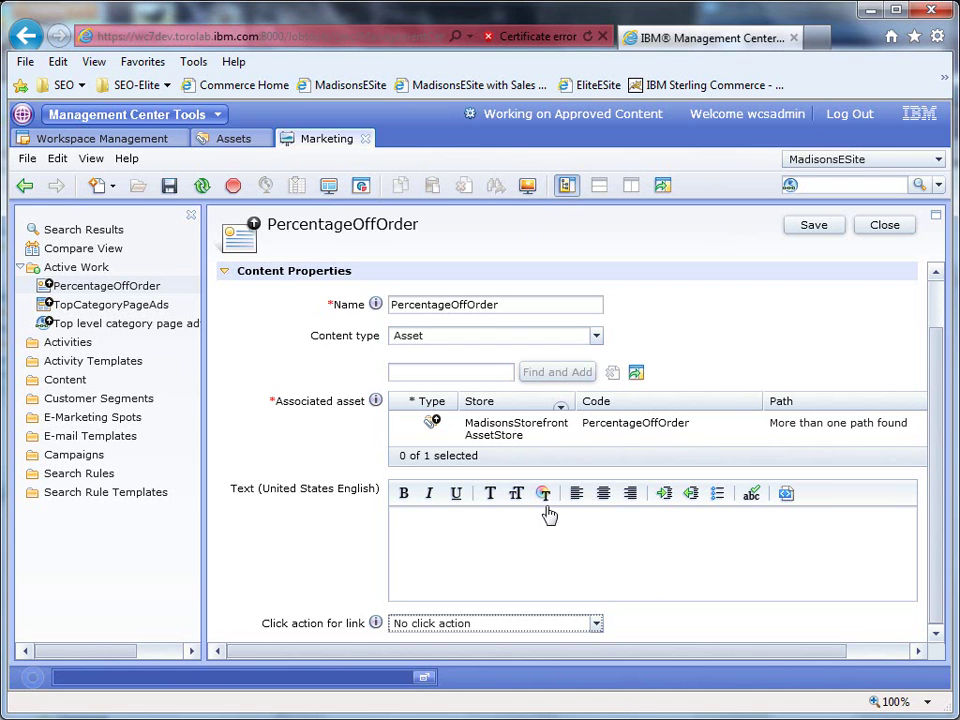
- Review the TopCategoryPageAds e-spot's properties, then list the activities that use it
left_click(80, 425)
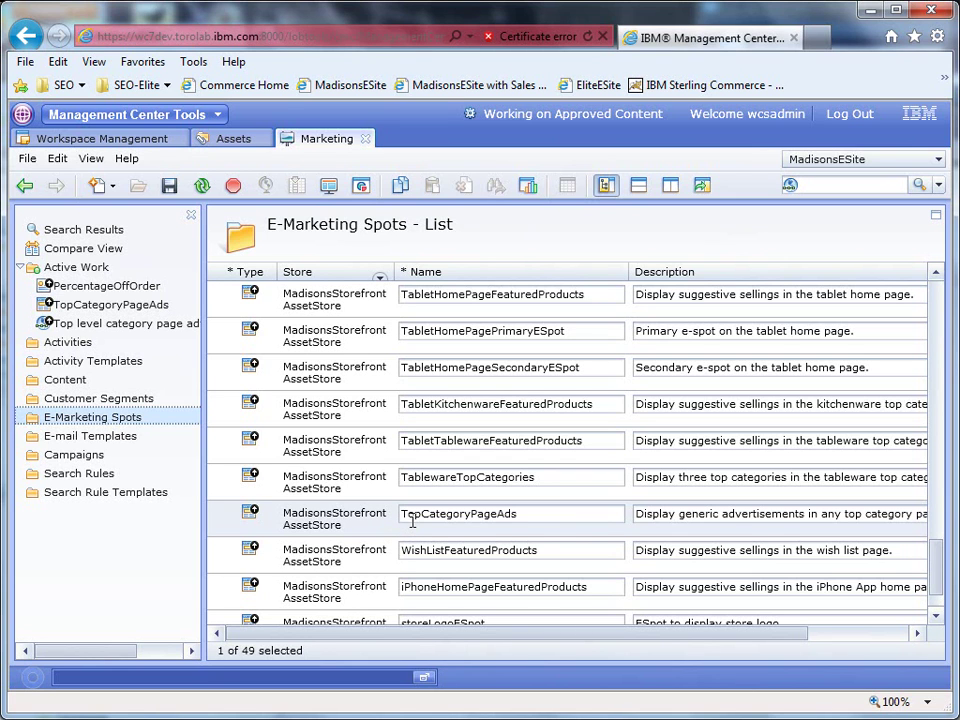
left_click(297, 528)
double_click(297, 528)
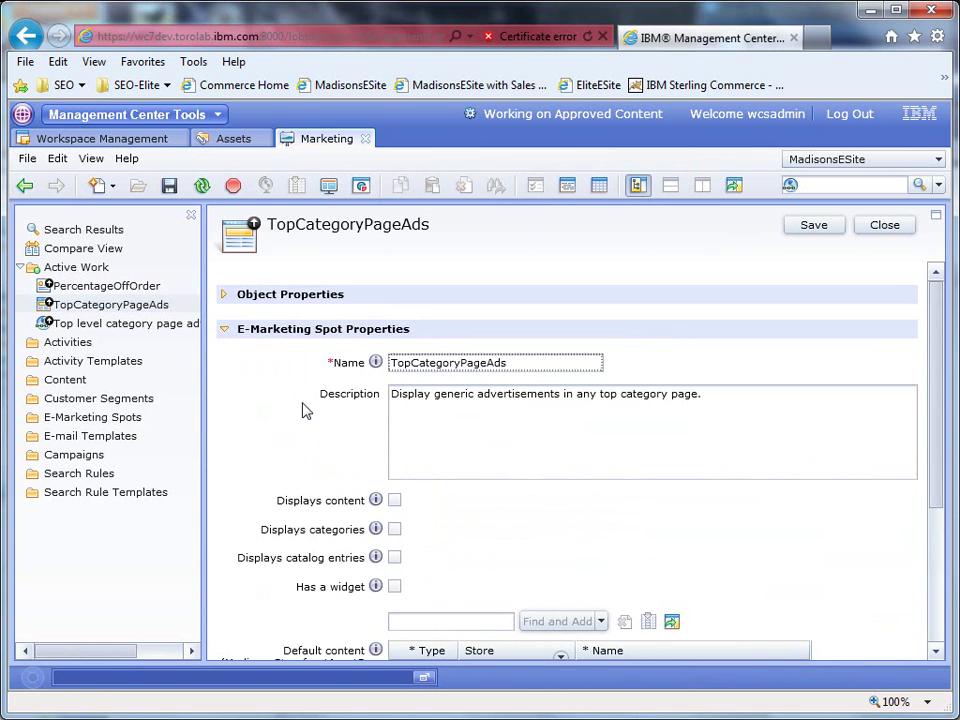
left_click_drag(939, 339, 943, 467)
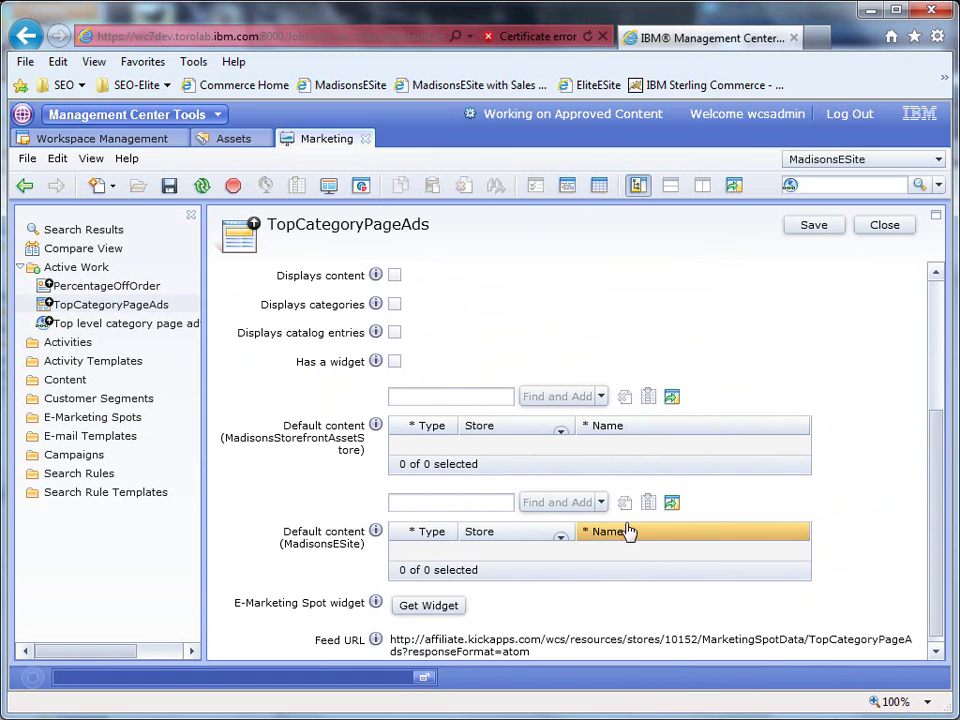
left_click(887, 226)
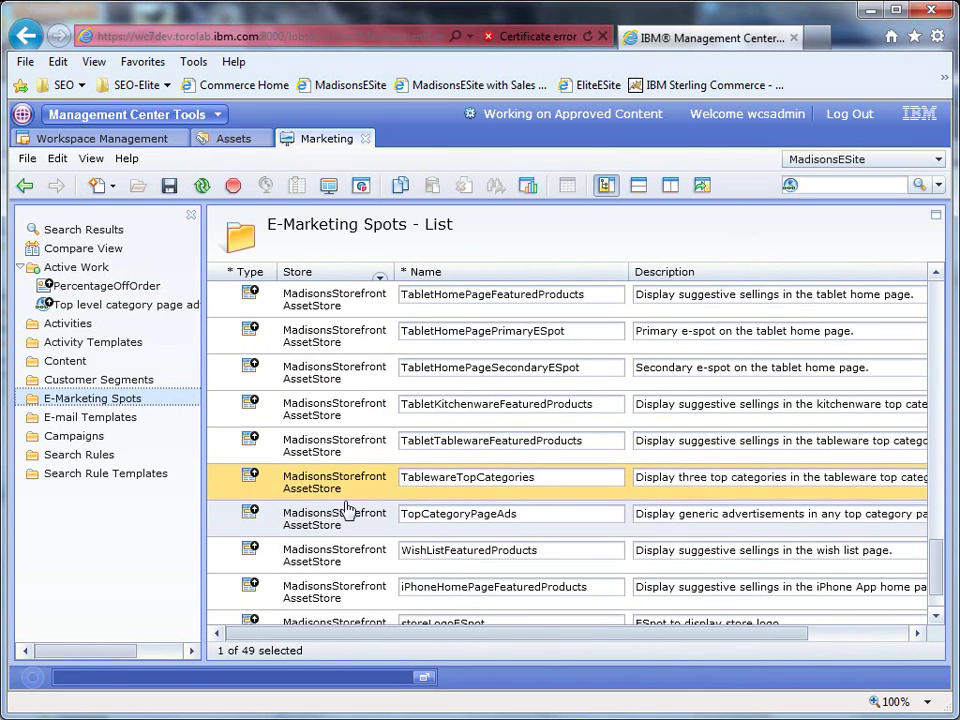
right_click(305, 526)
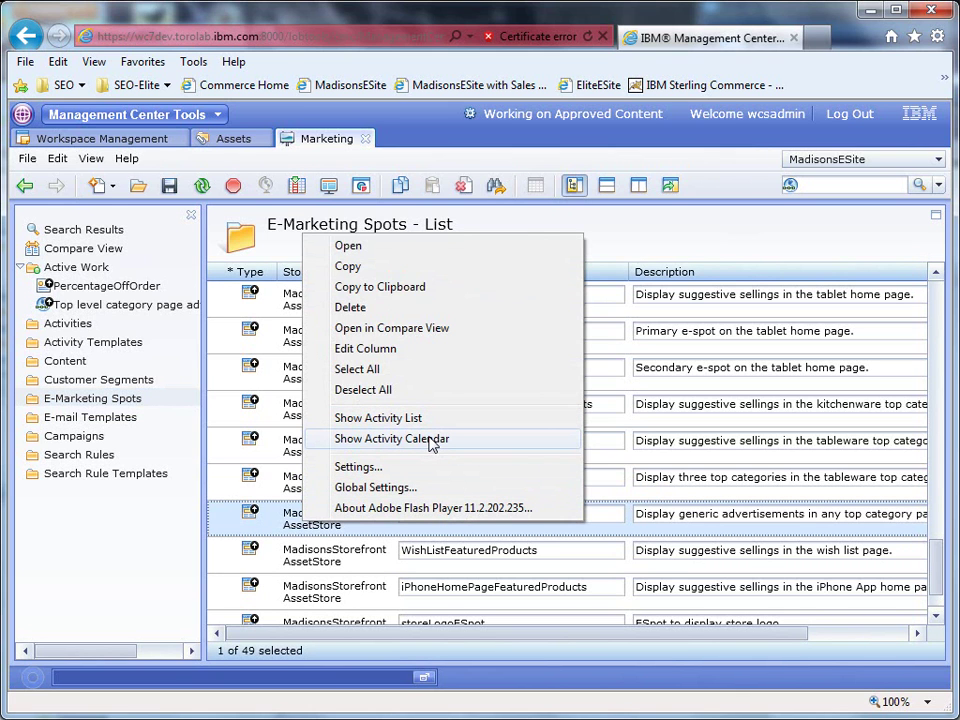
left_click(418, 428)
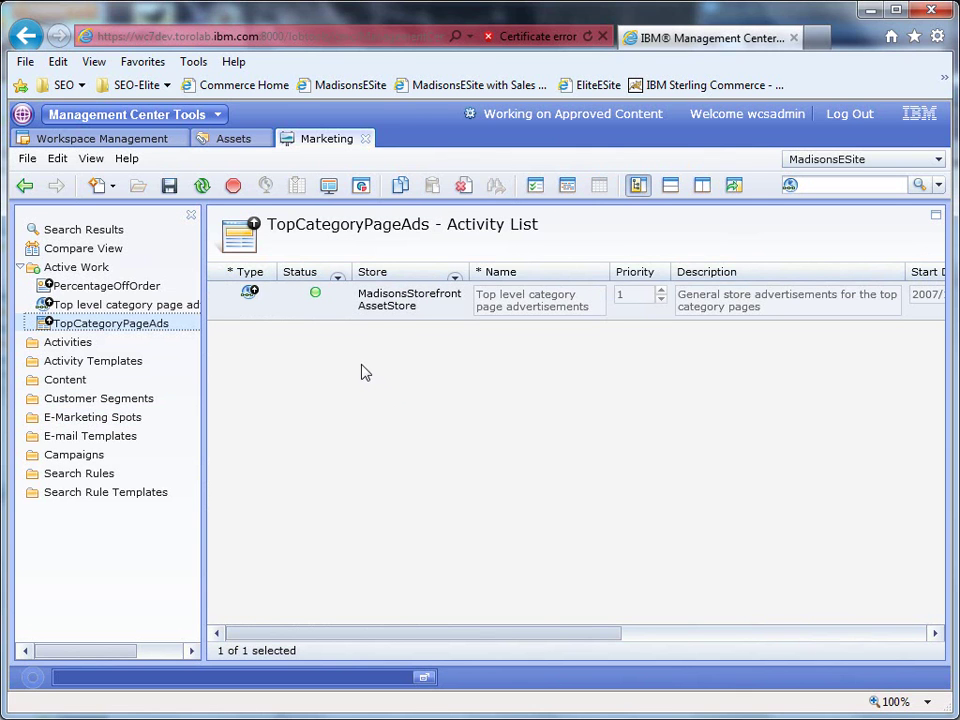
- Check the activity's start and end dates, then show the TopCategoryPageAds E-Marketing Spot step
double_click(380, 314)
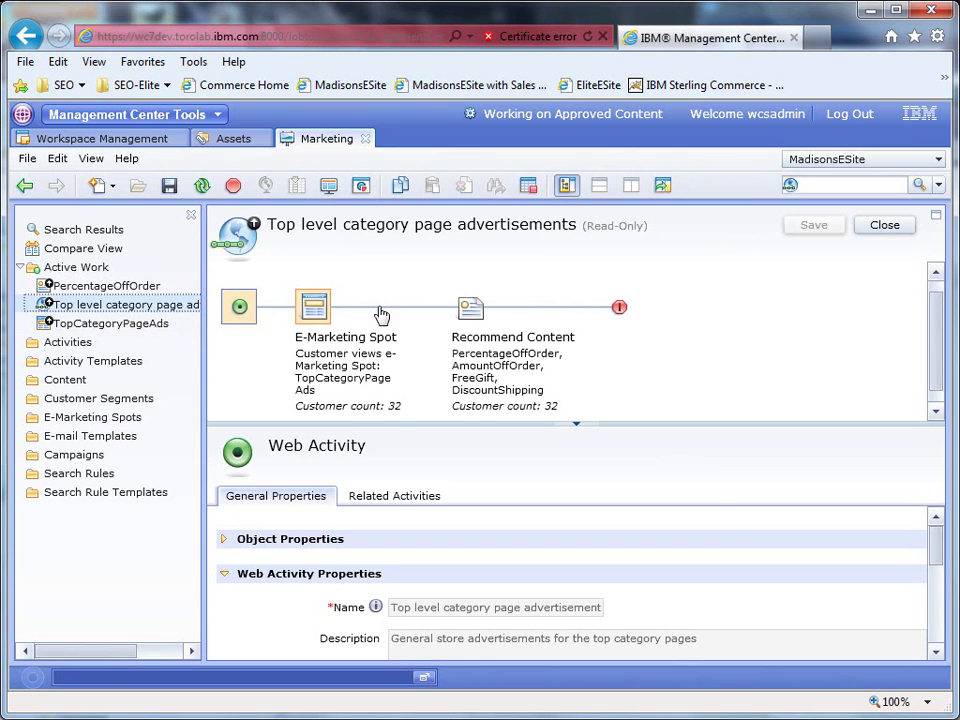
left_click(312, 310)
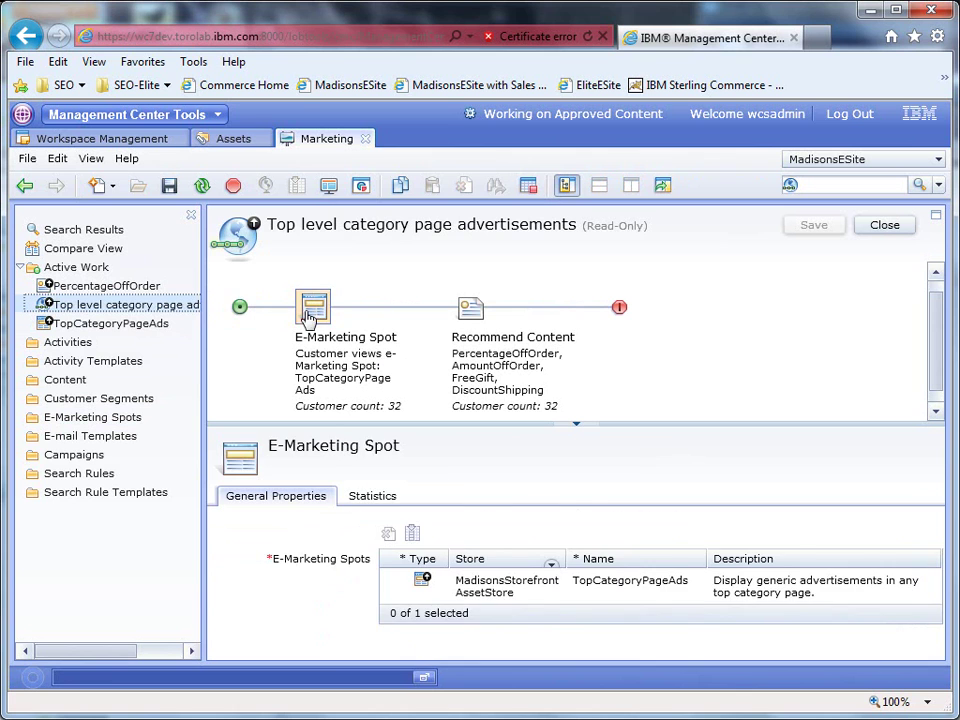
left_click(241, 309)
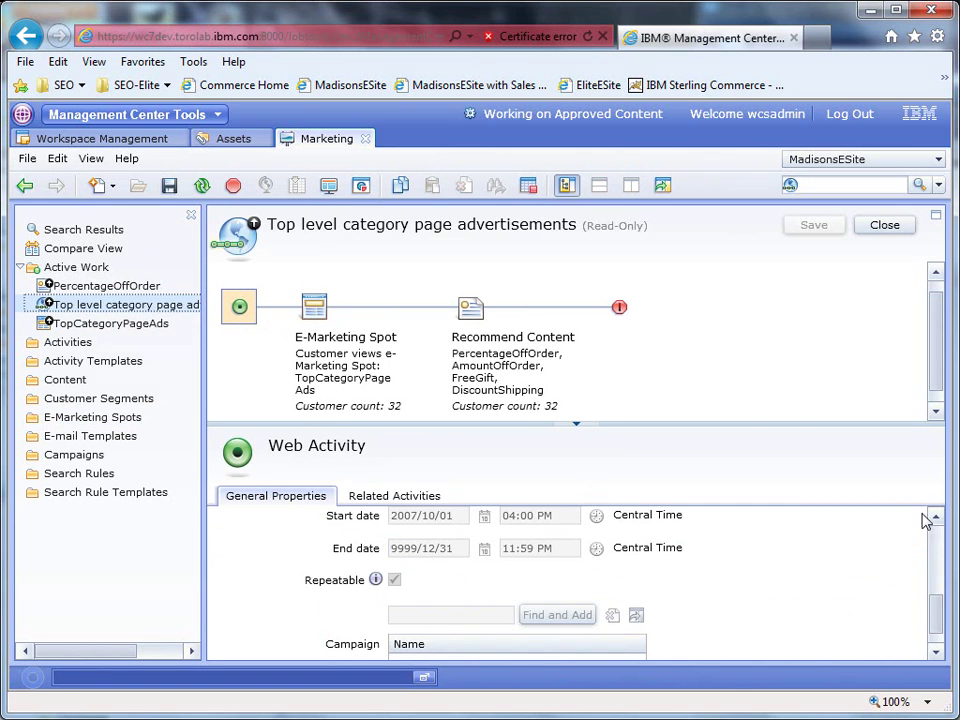
mouse_move(934, 621)
left_mouse_down()
mouse_move(943, 574)
mouse_move(943, 621)
left_mouse_up()
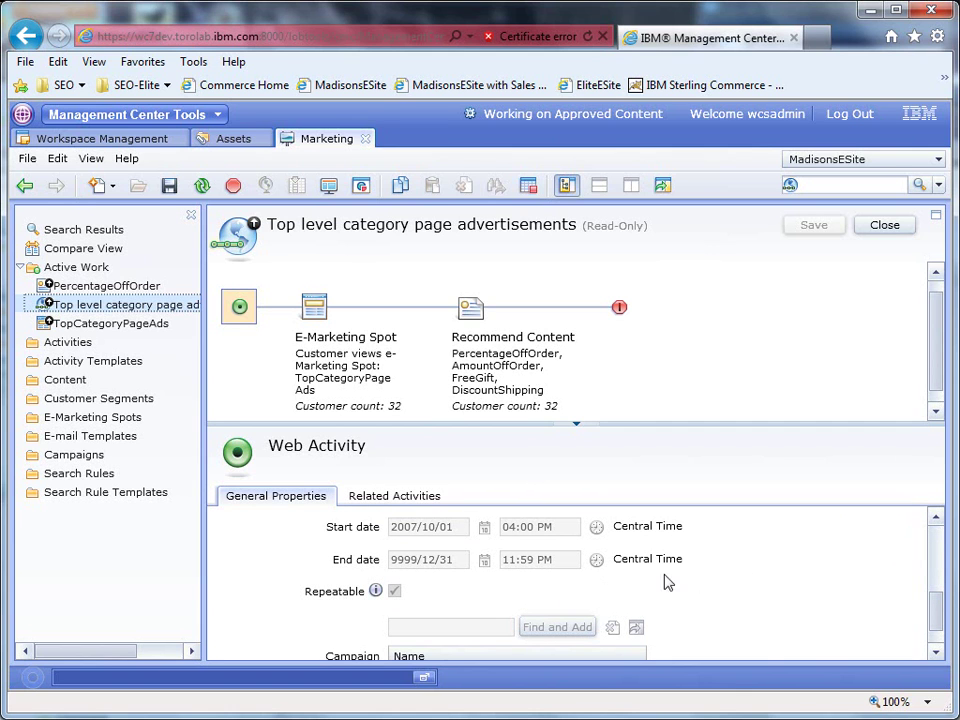
scroll(934, 617, "down", 1)
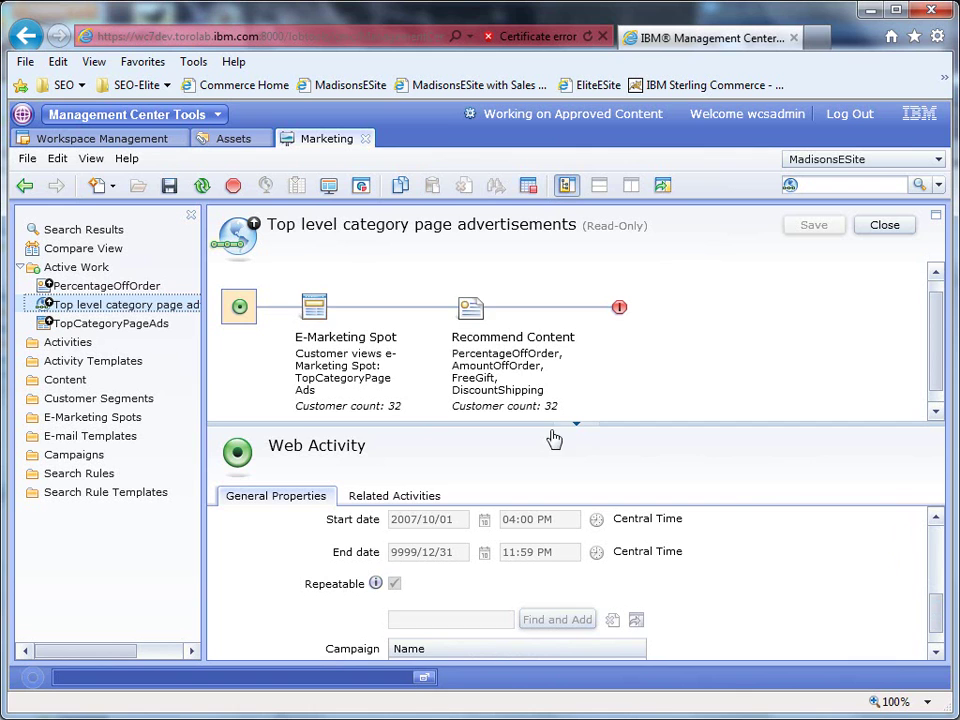
left_click(315, 306)
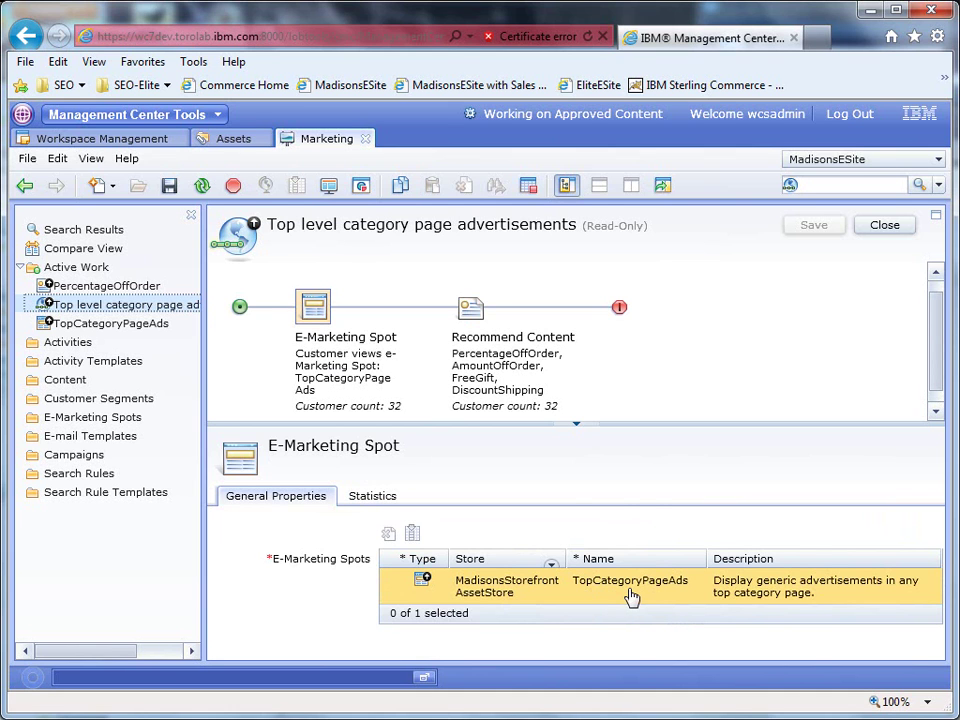
- Show the Recommend Content step's four content items and select the PercentageOffOrder row
left_click(470, 312)
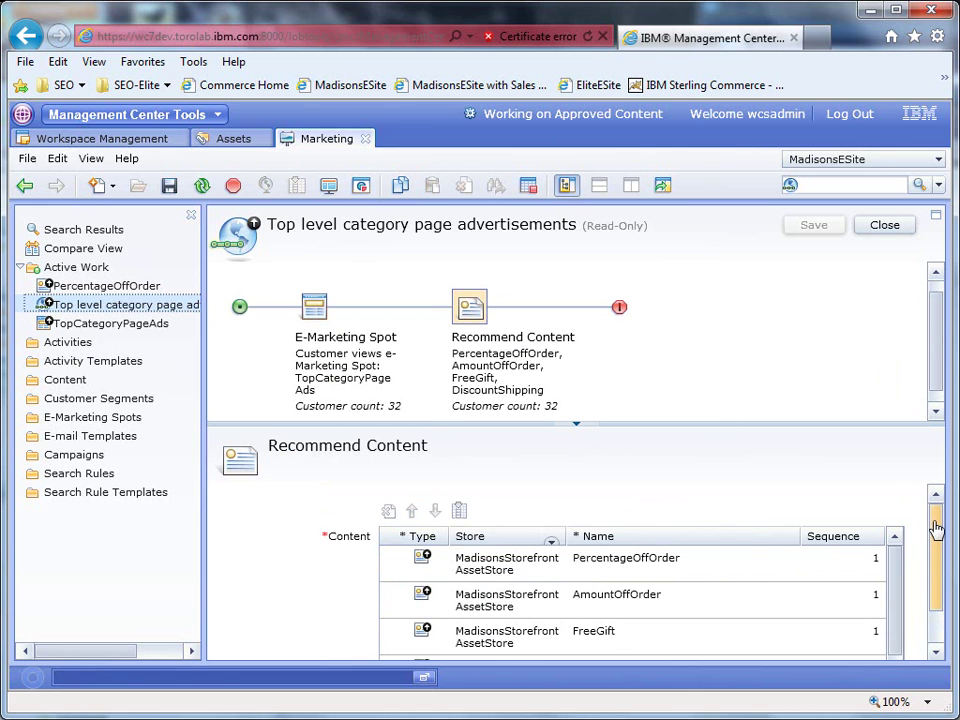
left_click_drag(936, 531, 940, 566)
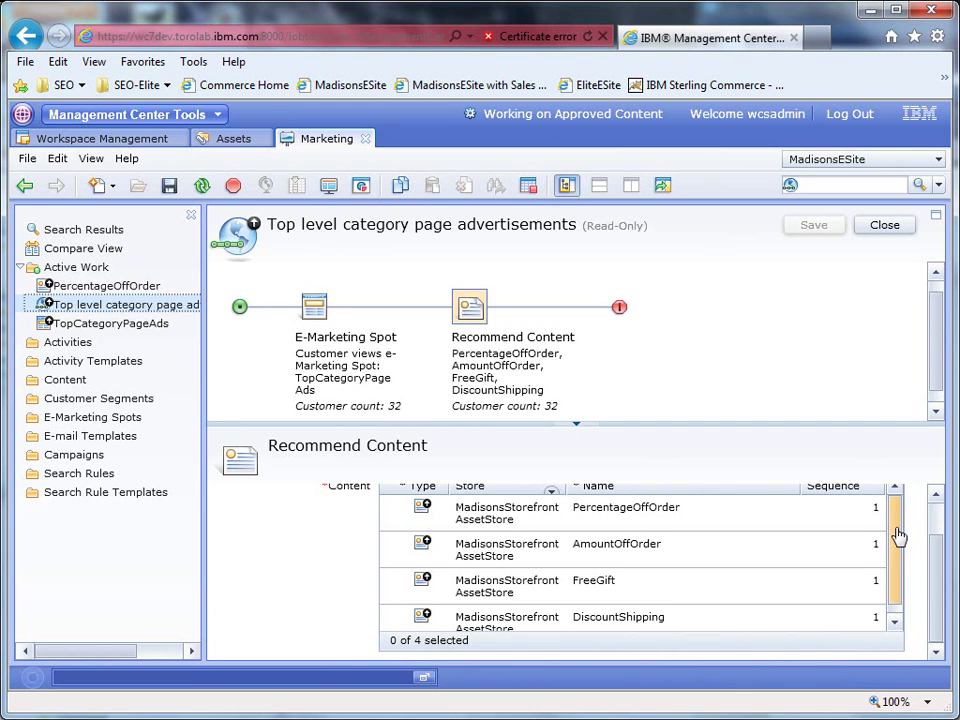
mouse_move(898, 537)
left_mouse_down()
mouse_move(896, 546)
mouse_move(897, 516)
mouse_move(896, 542)
mouse_move(892, 527)
left_mouse_up()
left_click(530, 570)
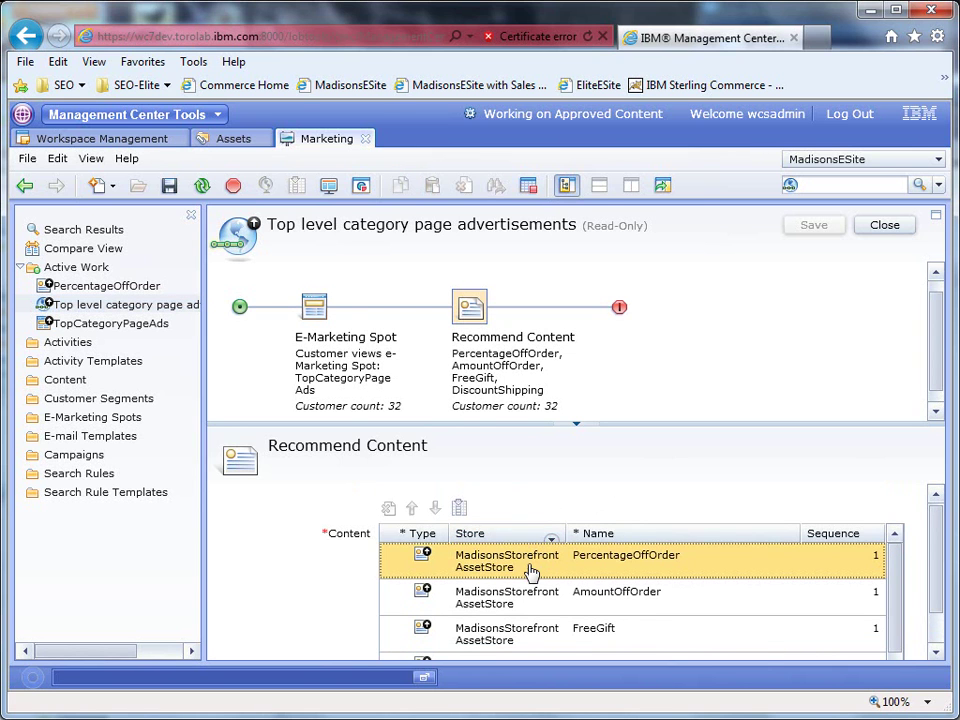
right_click(495, 567)
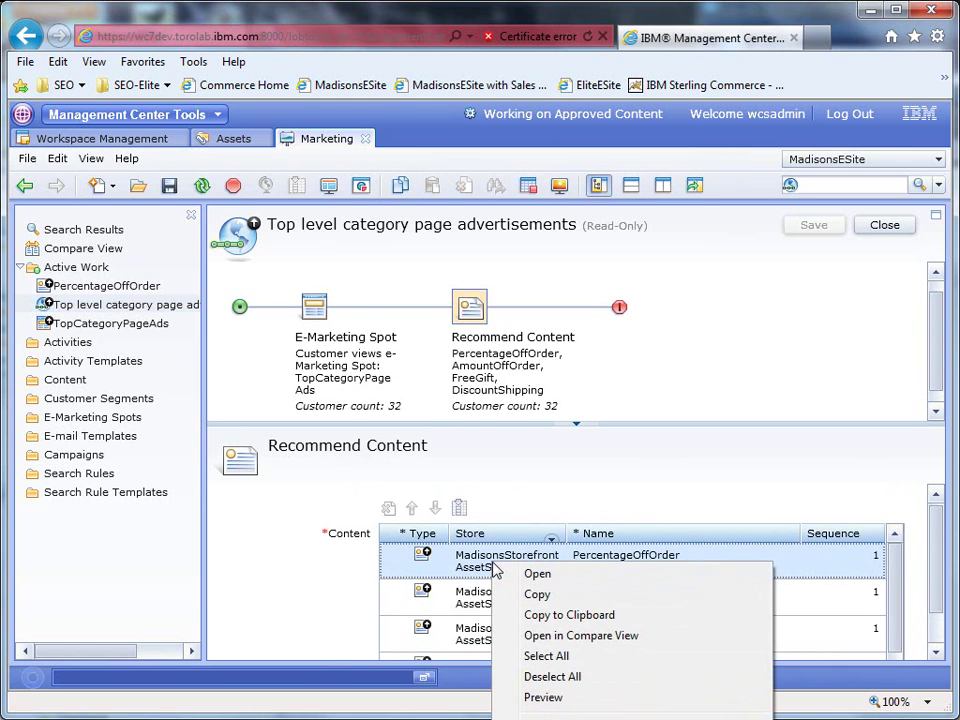
left_click(528, 698)
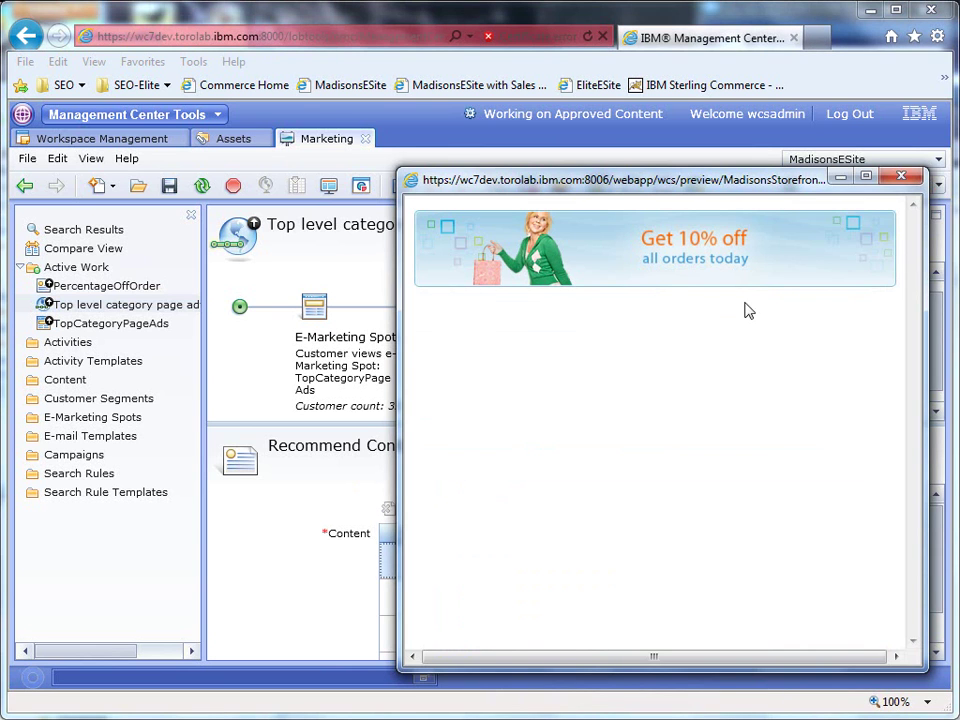
left_click(902, 178)
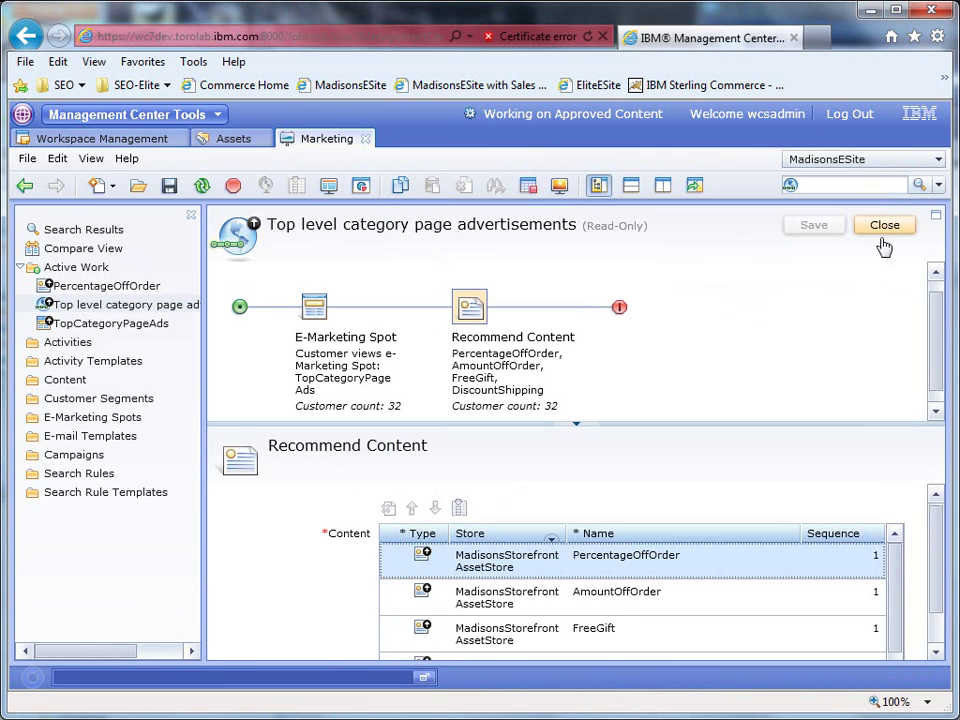
left_click(528, 606)
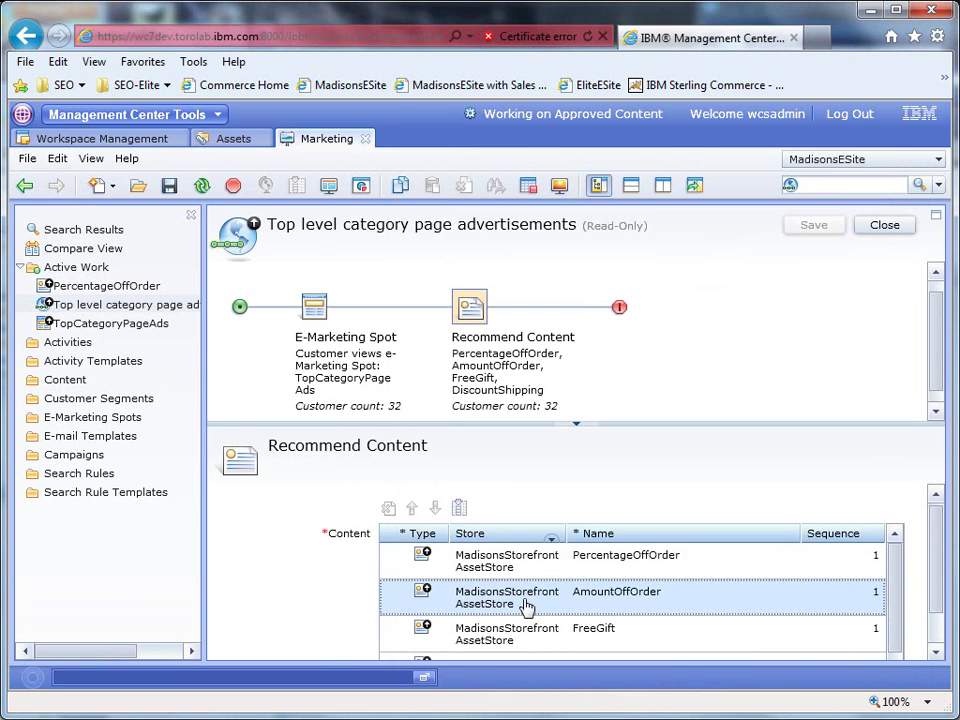
right_click(527, 606)
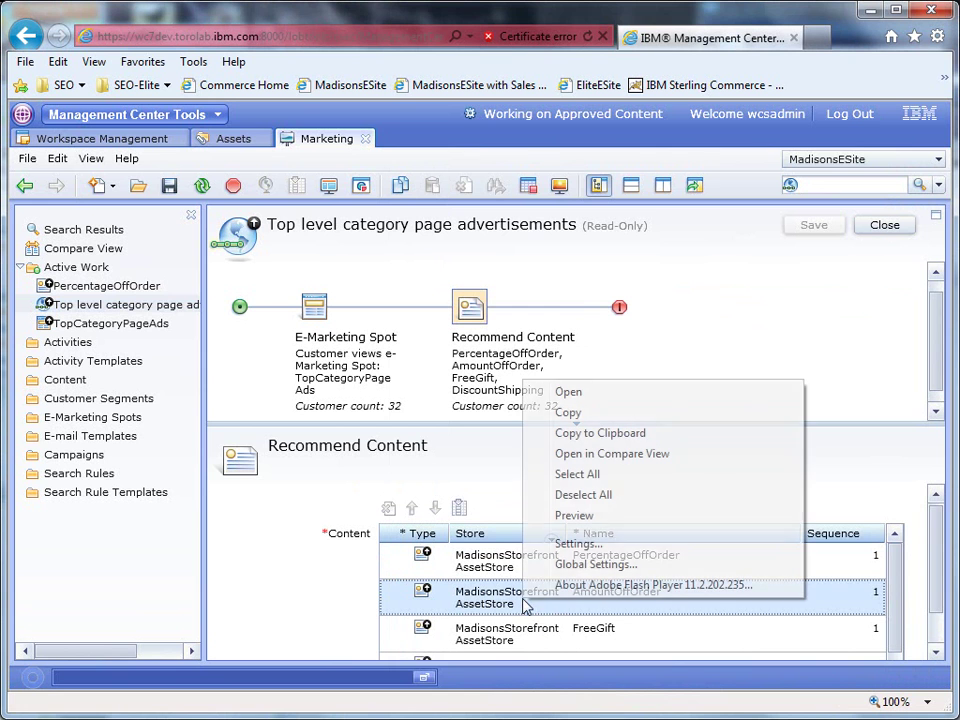
left_click(578, 521)
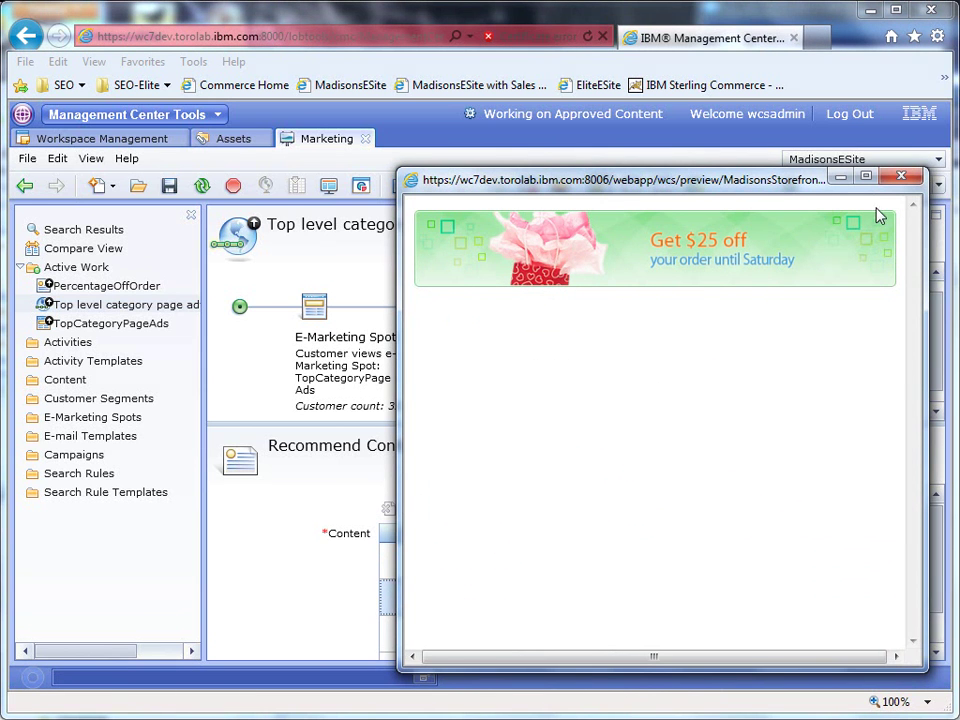
left_click(902, 178)
left_click_drag(938, 557, 935, 617)
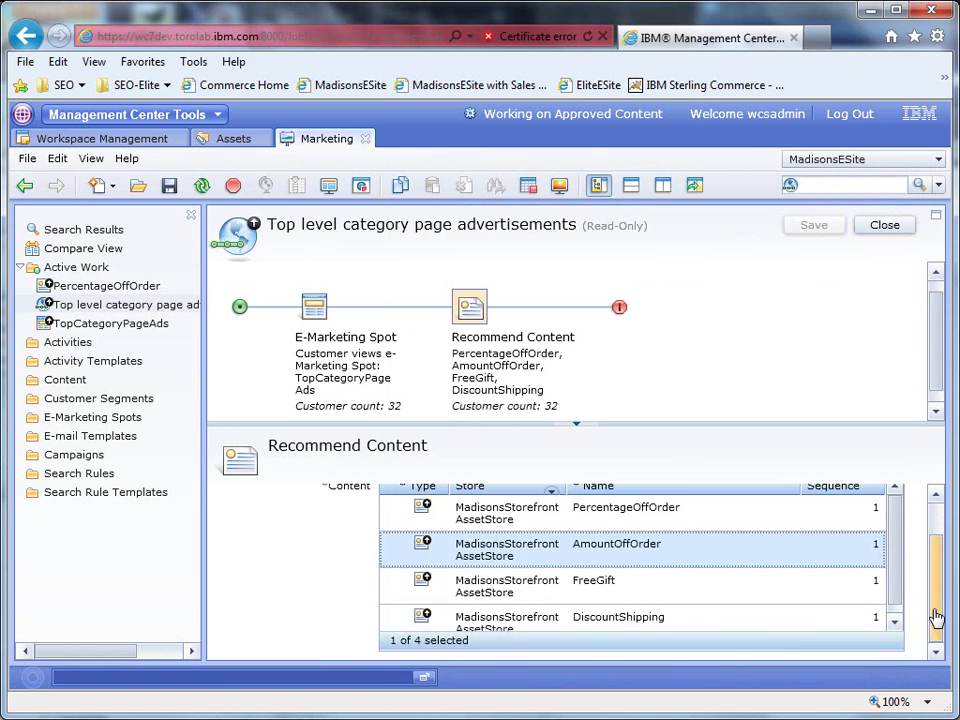
scroll(440, 605, "up", 2)
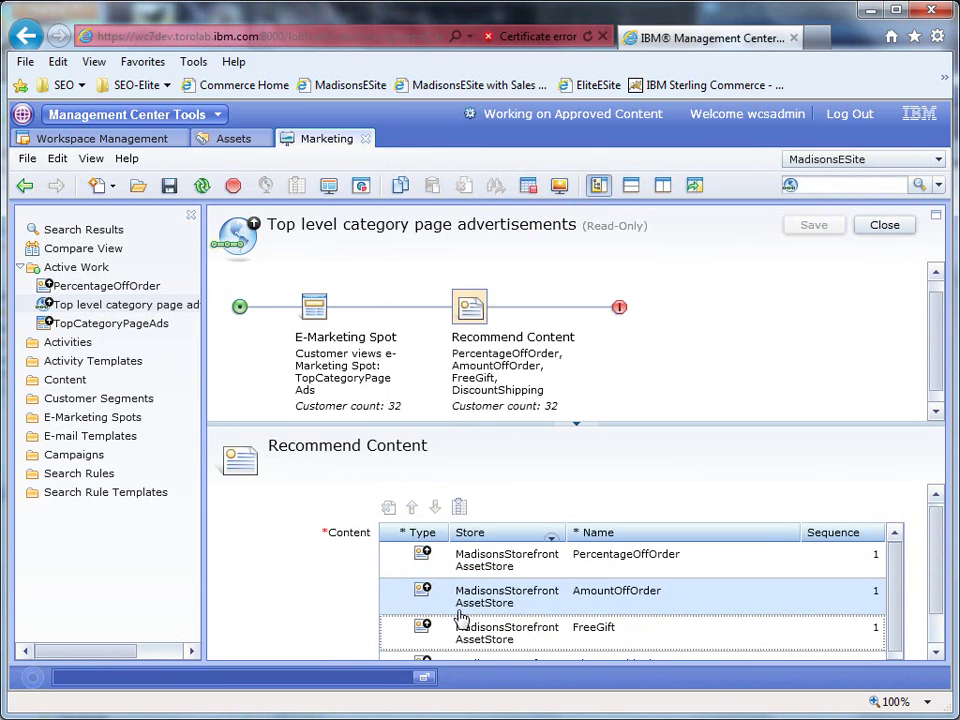
left_click(462, 628)
right_click(462, 630)
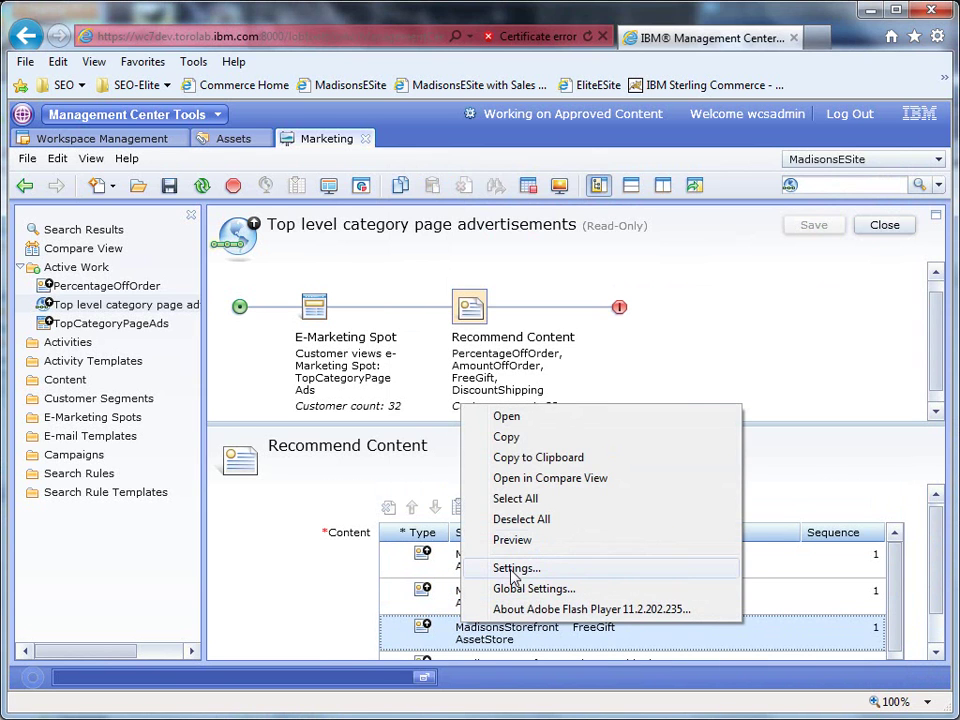
left_click(520, 541)
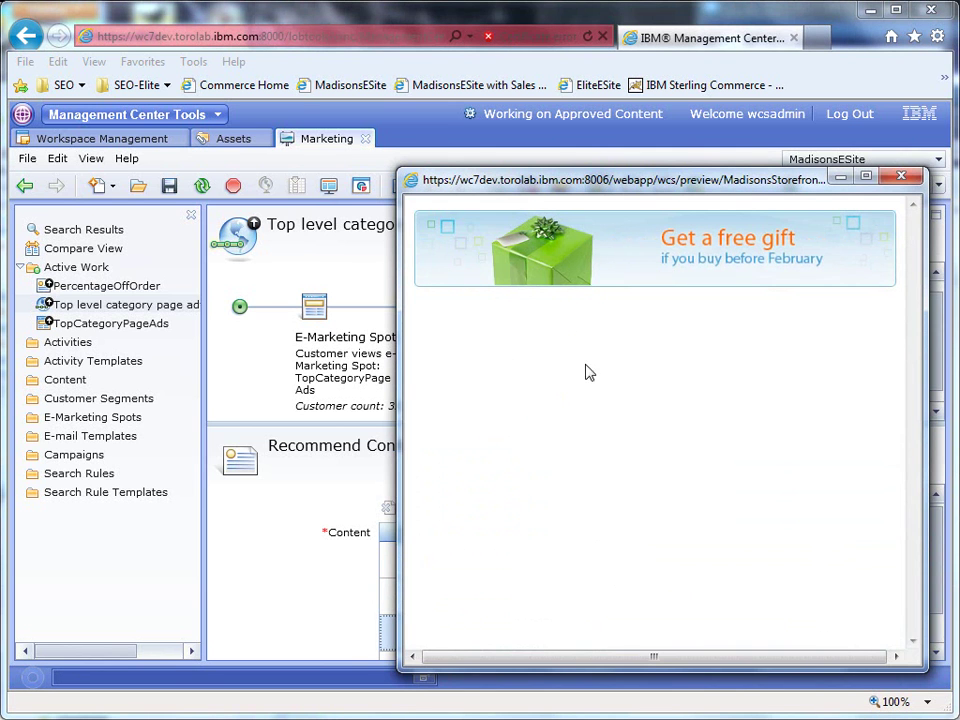
left_click(901, 177)
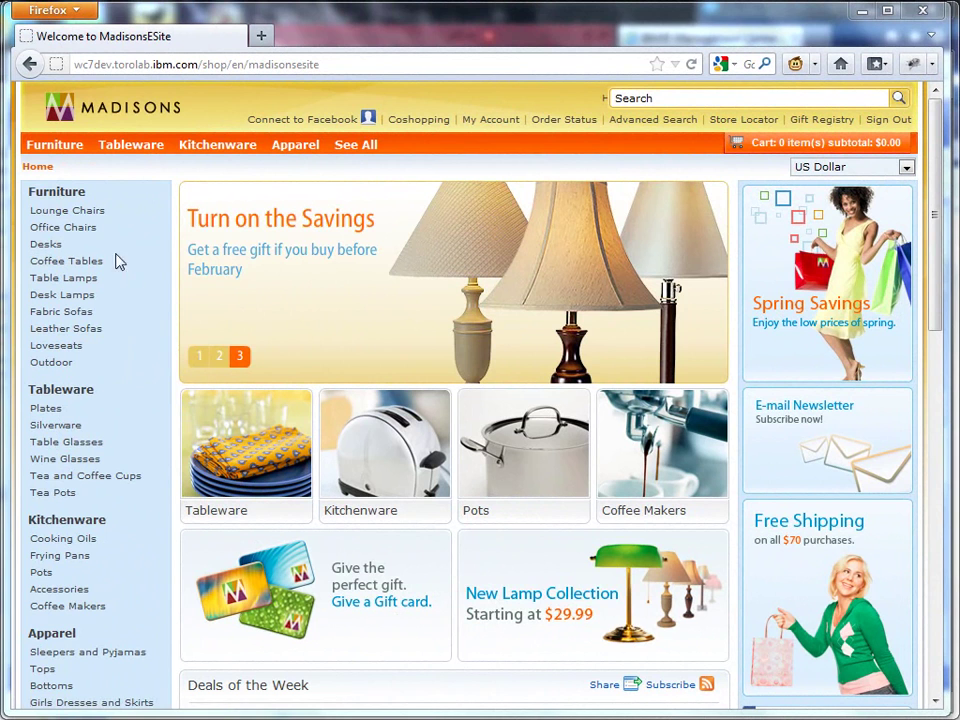
- Open the Furniture page and select the TopCategoryPageAds label above the 'Get 10% off' banner
left_click(45, 194)
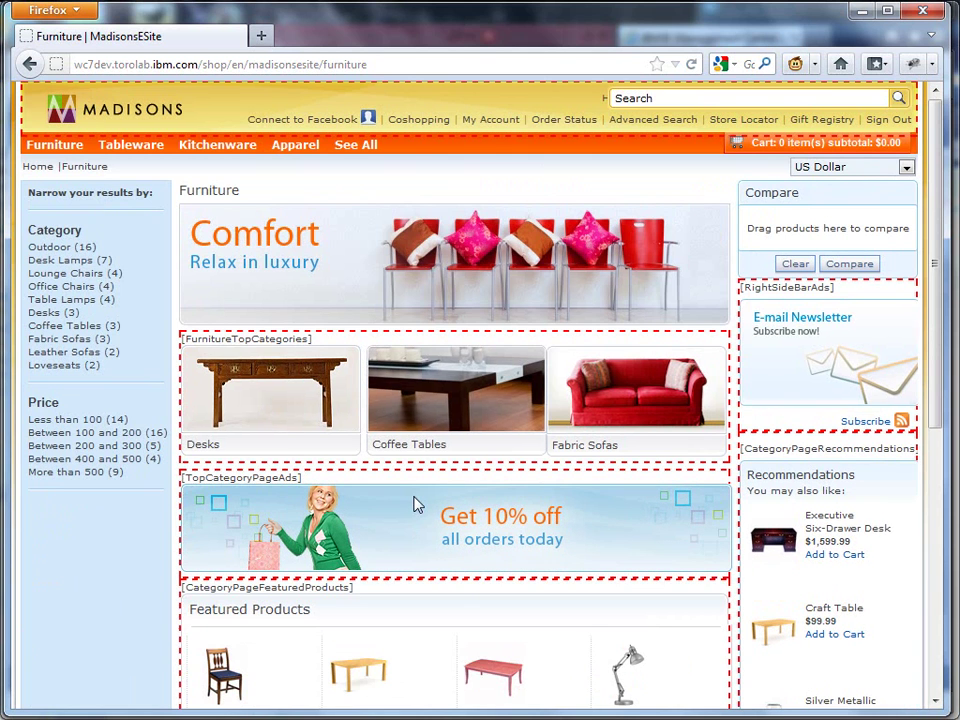
double_click(265, 477)
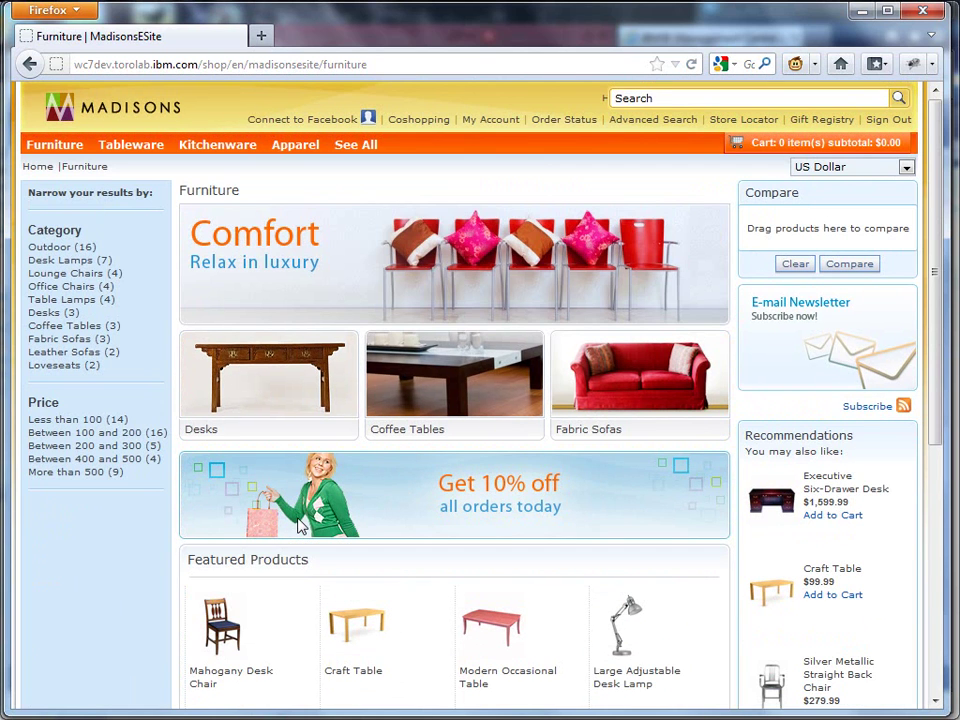
- Reload the Furniture page three times until the ad reads 'Get a free gift if you buy before February'
left_click(691, 66)
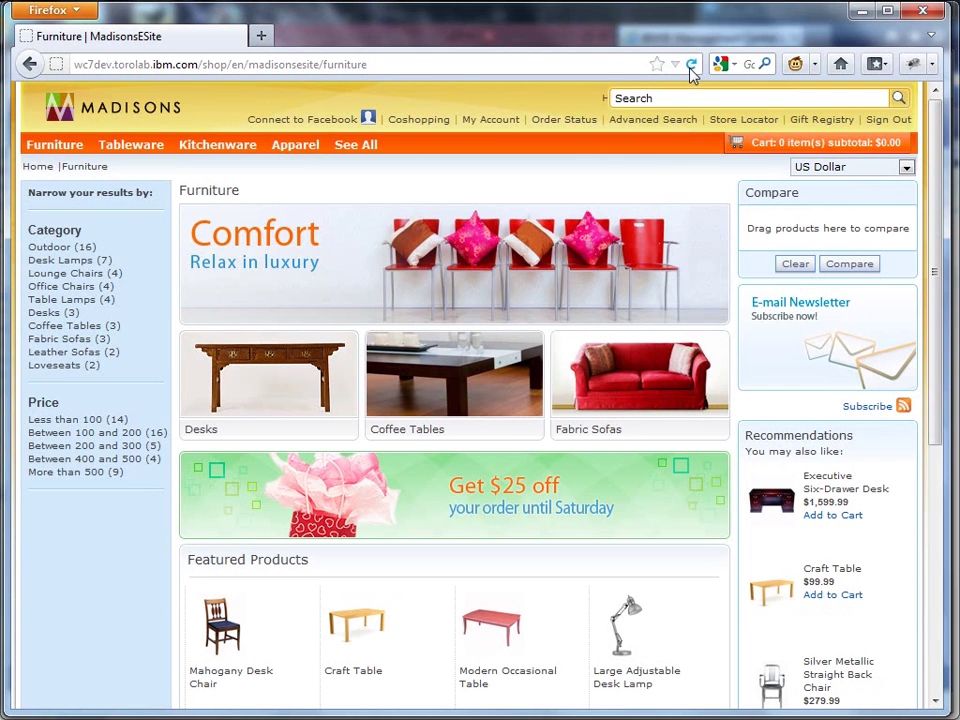
left_click(690, 121)
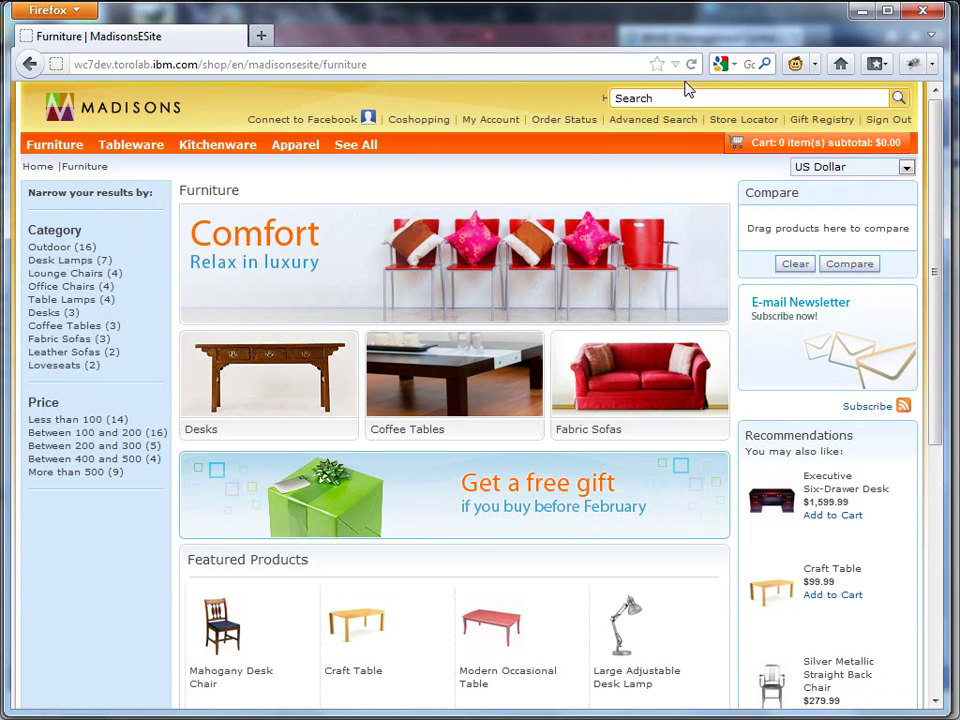
left_click(691, 66)
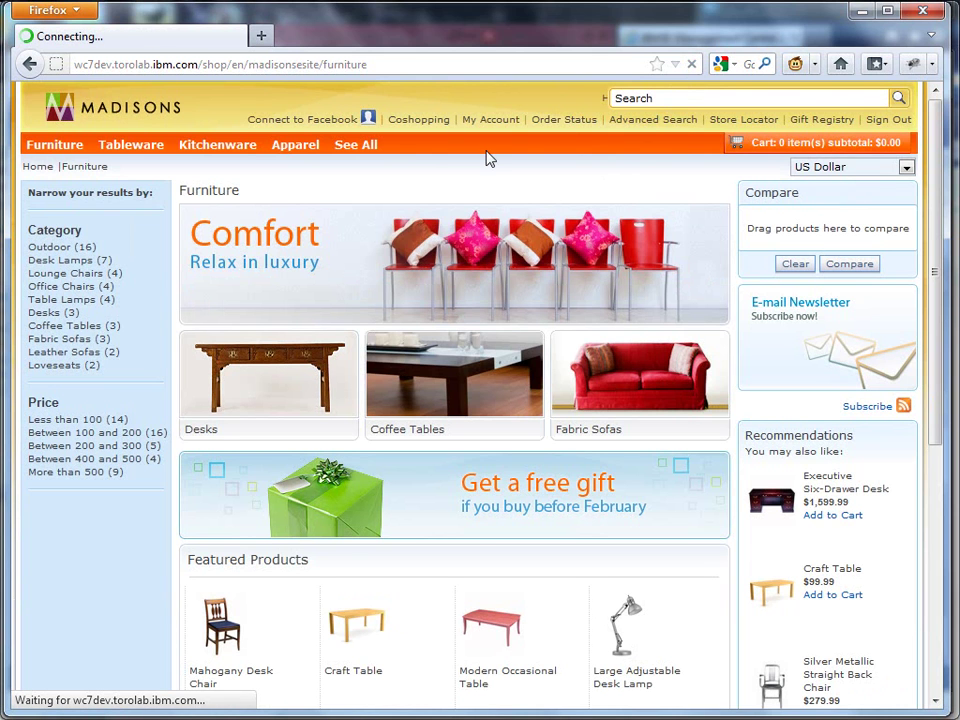